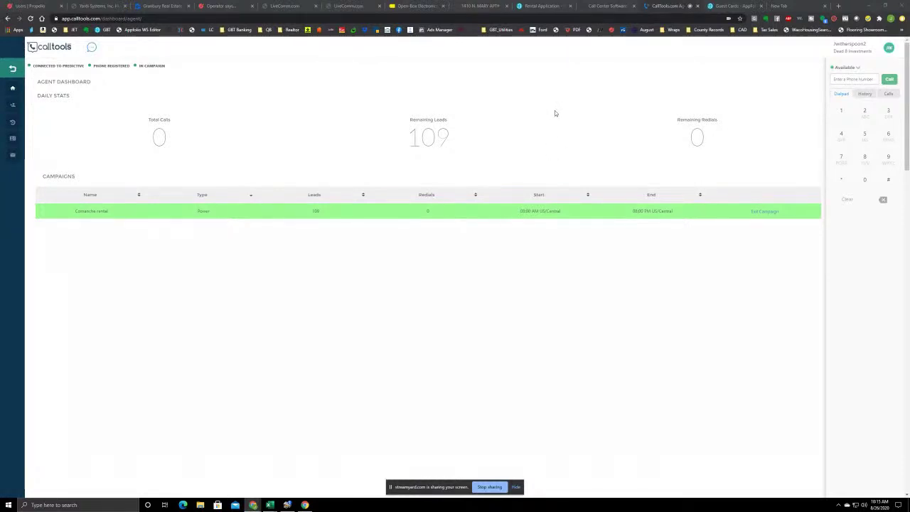
Open a blank New Guest Card form from the AppFolio Guest Cards tab
{"action": "left_click", "coordinate": [732, 6]}
{"action": "left_click", "coordinate": [861, 74]}
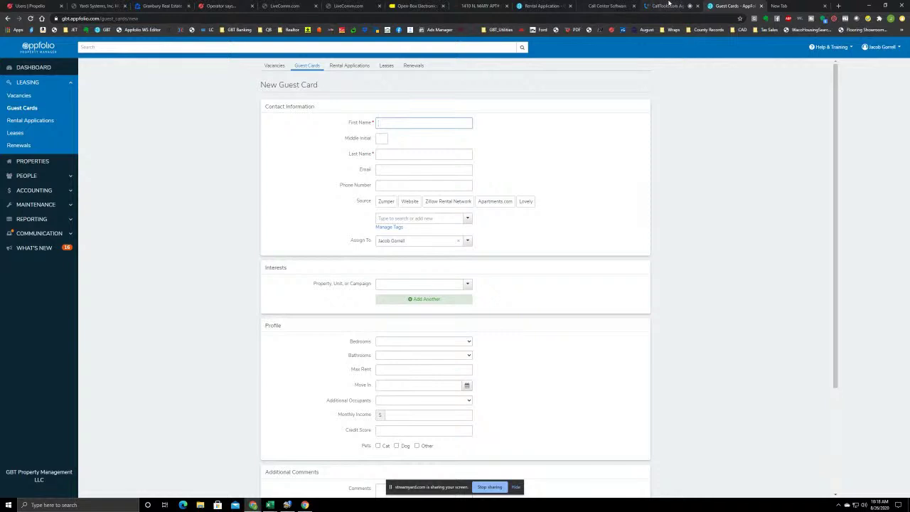
Disposition the previous CallTools call as Not Available and save to resume dialing
{"action": "left_click", "coordinate": [660, 6]}
{"action": "left_click", "coordinate": [589, 219]}
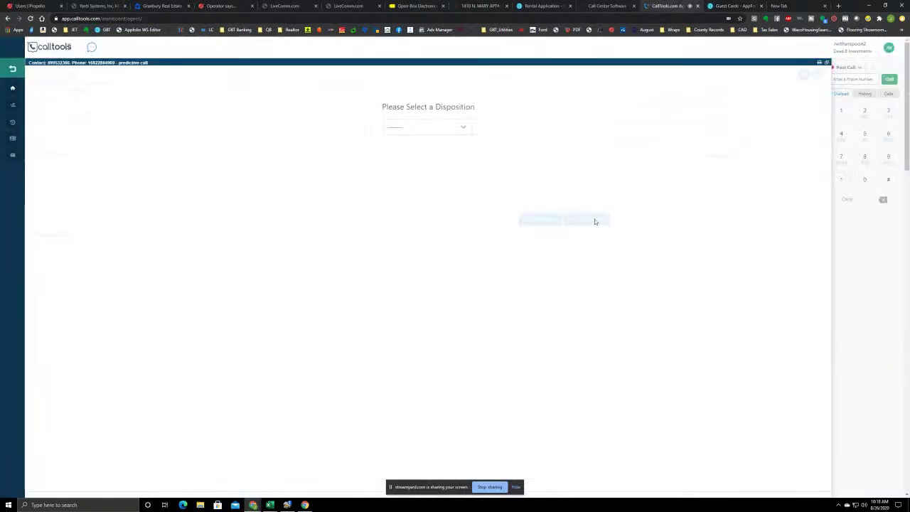
{"action": "left_click", "coordinate": [455, 127]}
{"action": "left_click", "coordinate": [431, 155]}
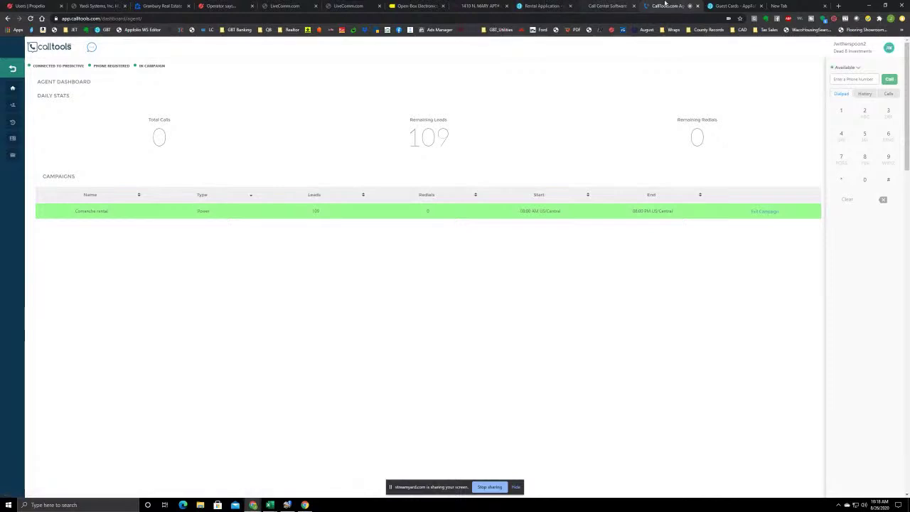
{"action": "left_click", "coordinate": [729, 5]}
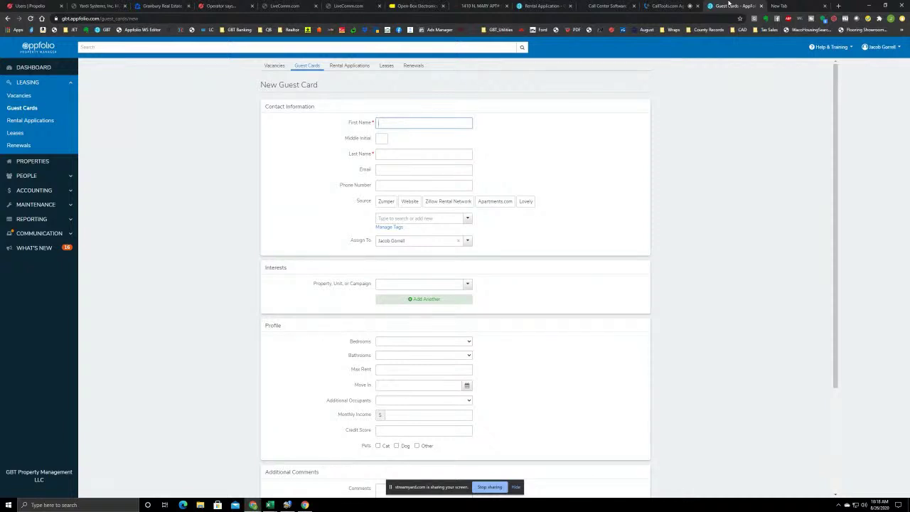
Hang up the prospect call, mark it No Answer, and save to resume dialing
{"action": "left_click", "coordinate": [668, 6]}
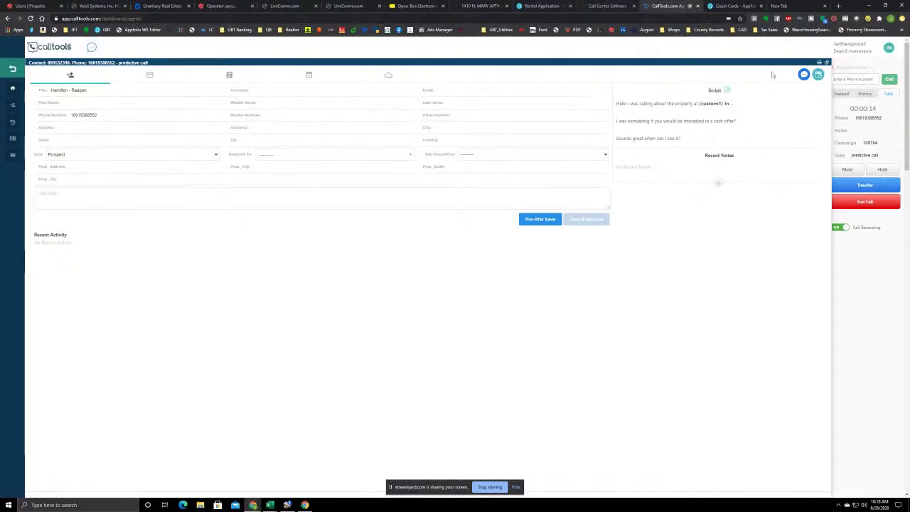
{"action": "left_click", "coordinate": [863, 203]}
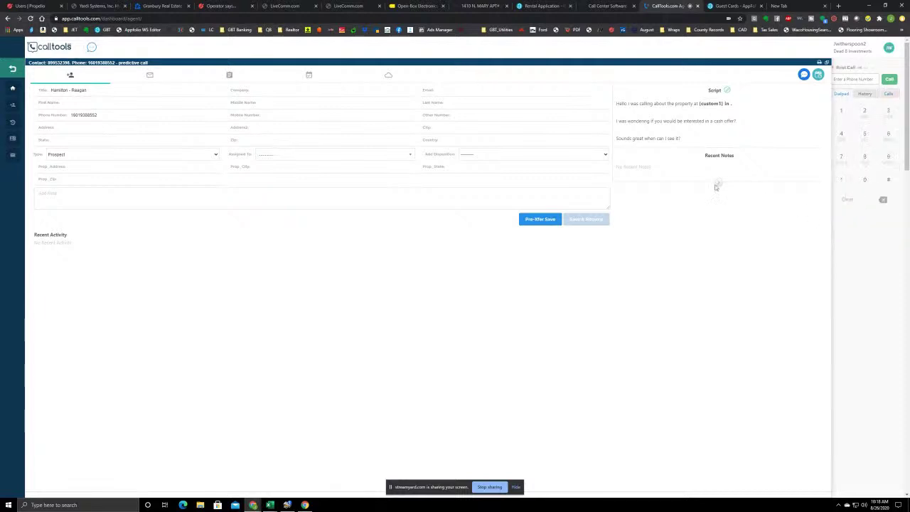
{"action": "left_click", "coordinate": [463, 128]}
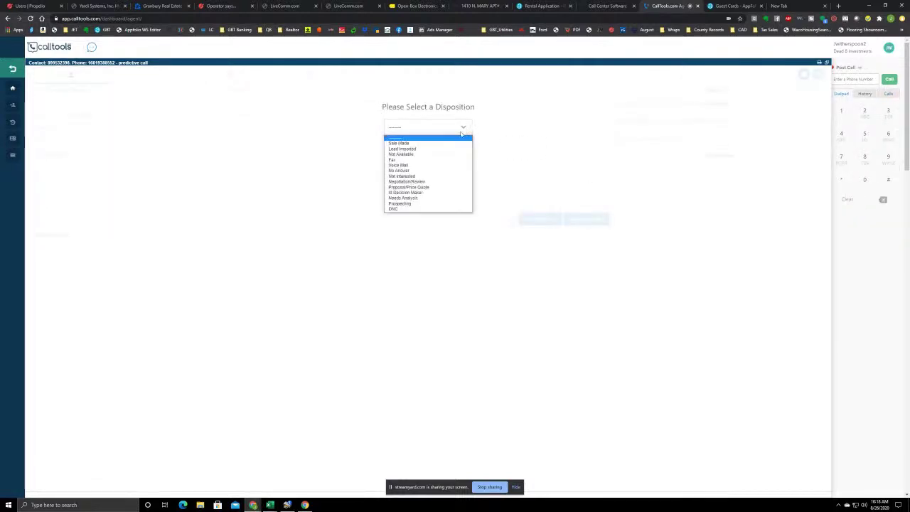
{"action": "left_click", "coordinate": [430, 170]}
{"action": "left_click", "coordinate": [586, 218]}
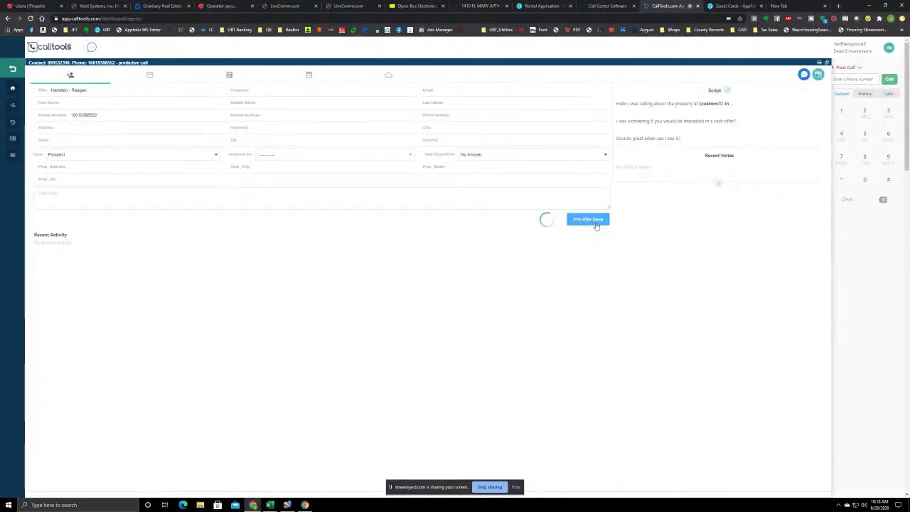
{"action": "left_click", "coordinate": [738, 5]}
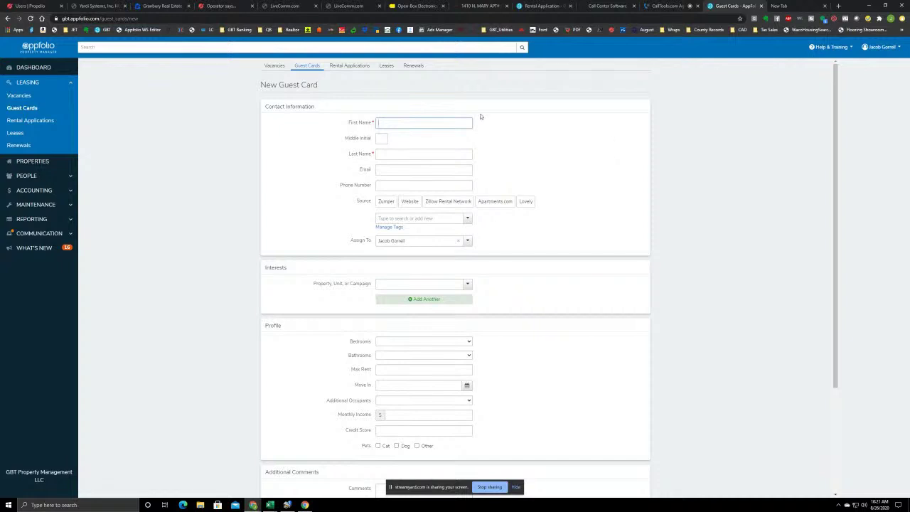
Return to the CallTools dashboard showing the live predictive call
{"action": "left_click", "coordinate": [667, 5]}
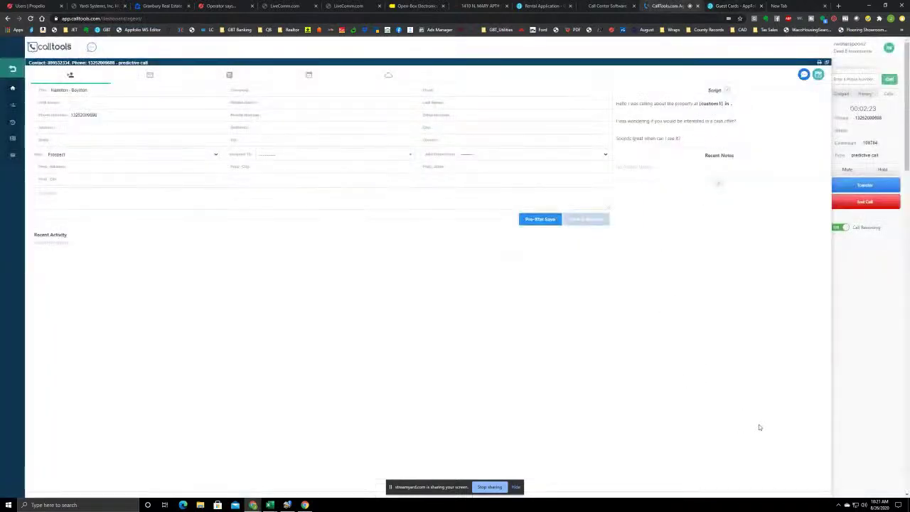
End the current call and save it with the Not Available disposition
{"action": "left_click", "coordinate": [853, 204]}
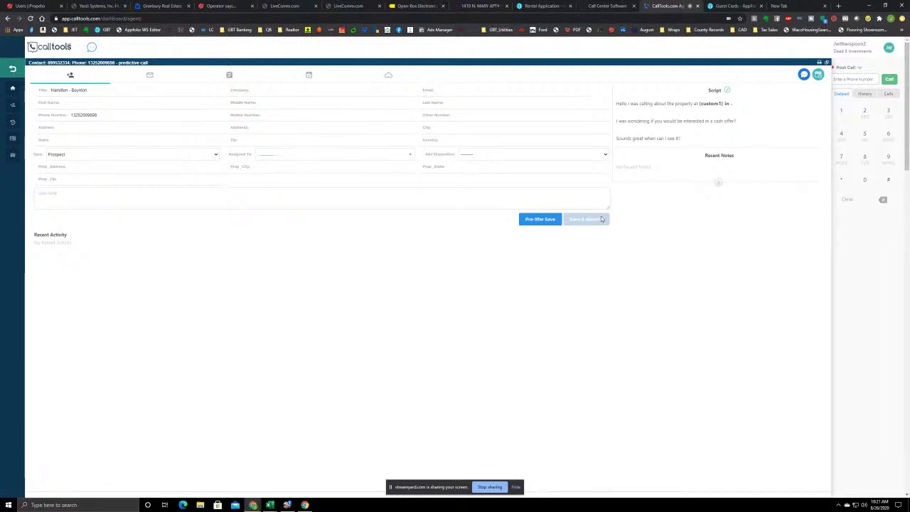
{"action": "left_click", "coordinate": [587, 222]}
{"action": "left_click", "coordinate": [450, 128]}
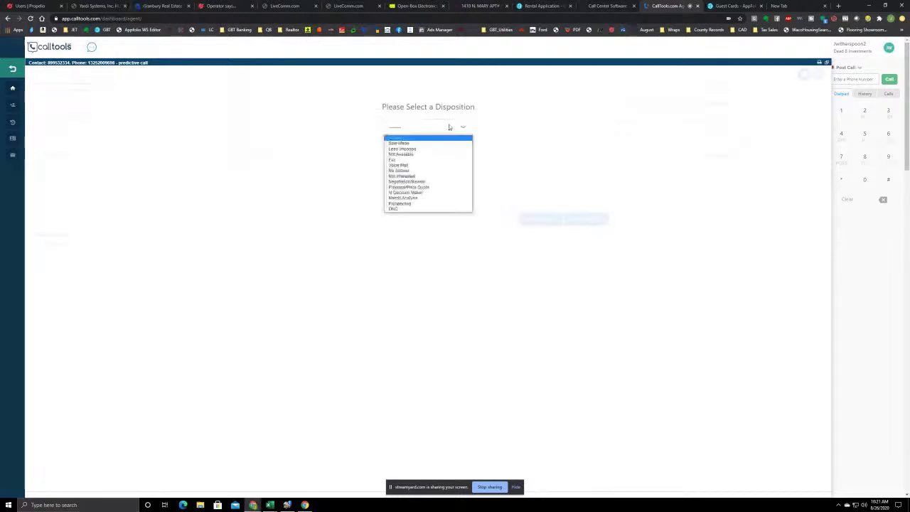
{"action": "left_click", "coordinate": [415, 155]}
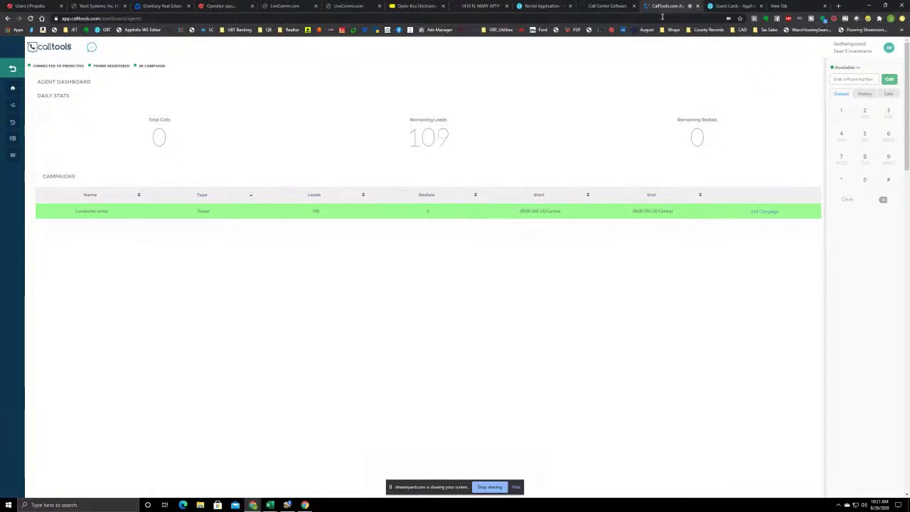
{"action": "left_click", "coordinate": [728, 6]}
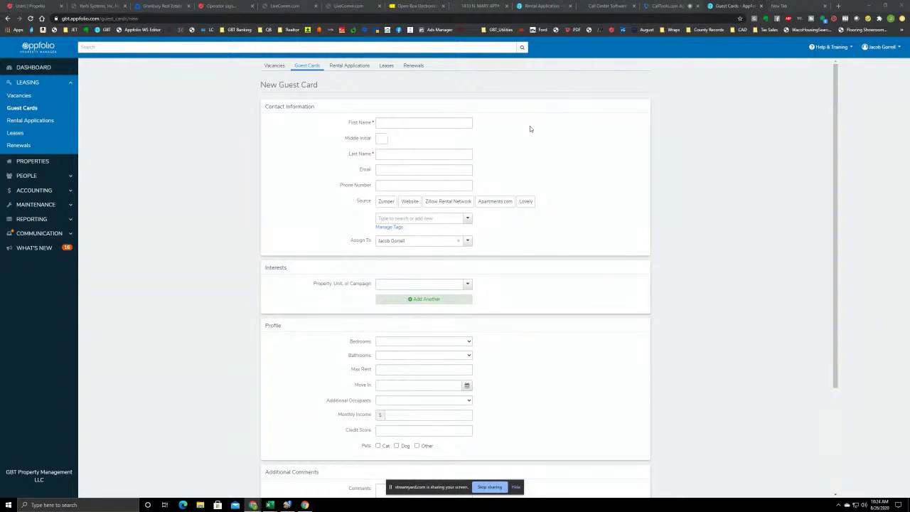
Switch back to the live Comanche - Bull Run call in CallTools
{"action": "left_click", "coordinate": [686, 6]}
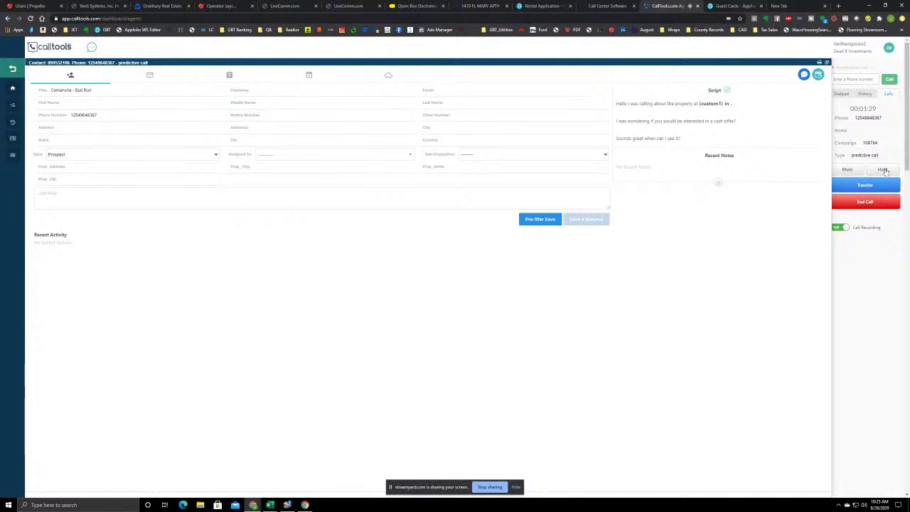
End the Comanche - Bull Run call, save it as Not Available, and resume dialing
{"action": "left_click", "coordinate": [865, 204]}
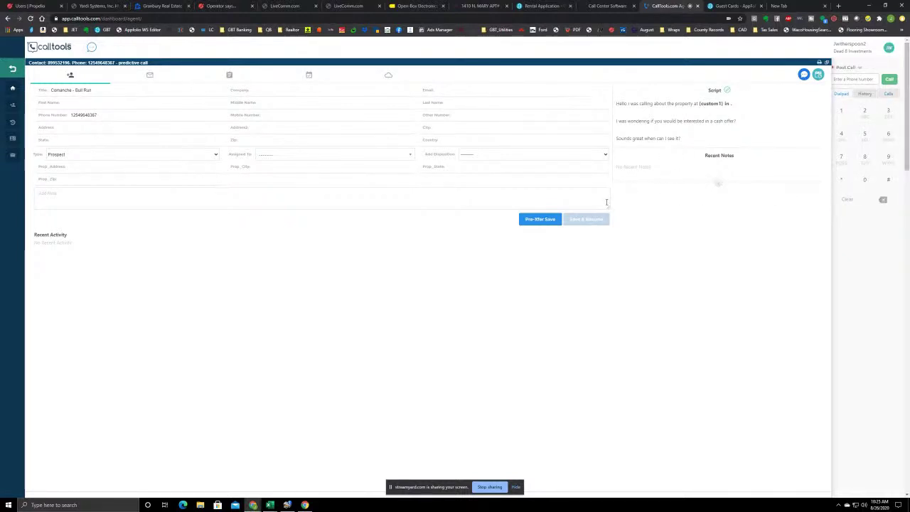
{"action": "left_click", "coordinate": [589, 219]}
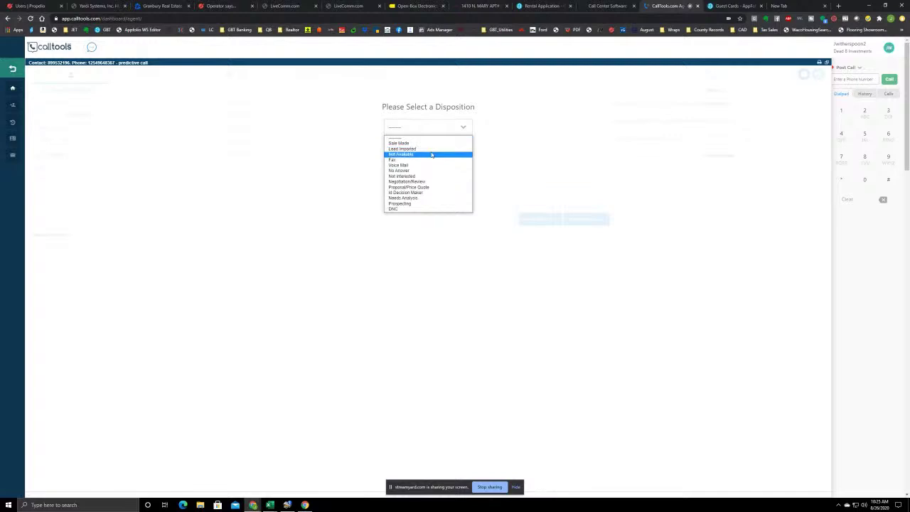
{"action": "left_click", "coordinate": [434, 154]}
{"action": "left_click", "coordinate": [586, 220]}
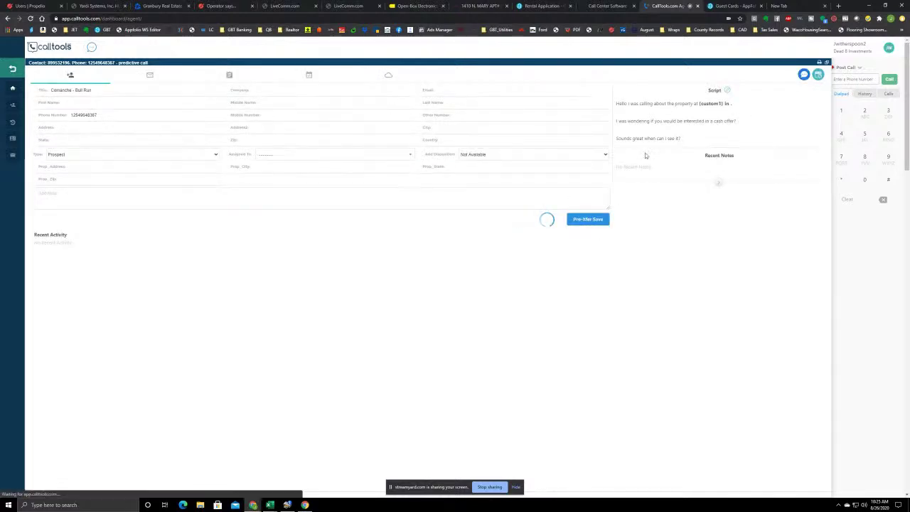
{"action": "left_click", "coordinate": [730, 4]}
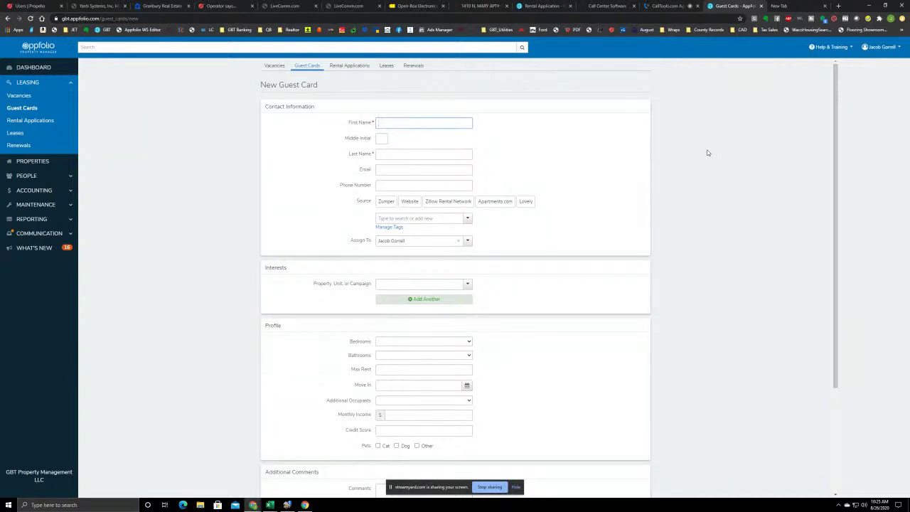
{"action": "left_click", "coordinate": [652, 9]}
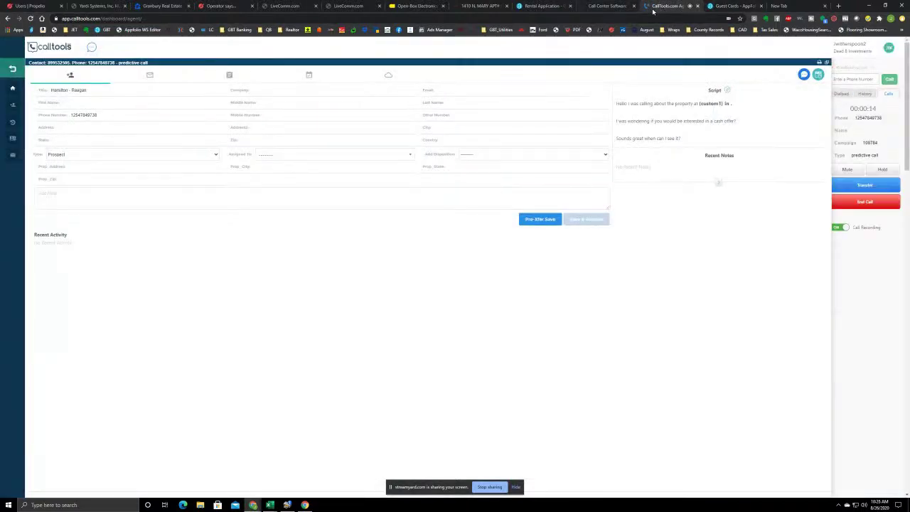
{"action": "left_click", "coordinate": [732, 6]}
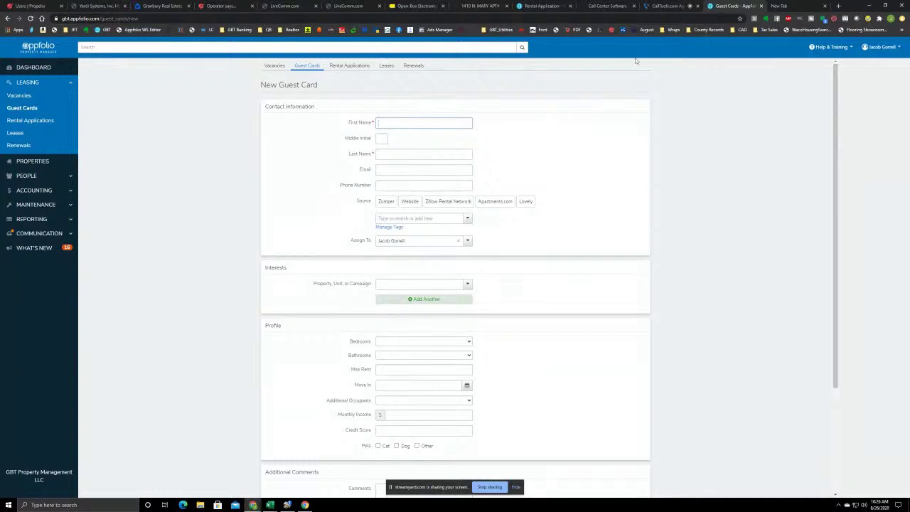
{"action": "left_click", "coordinate": [389, 283]}
{"action": "type", "text": "rsi"}
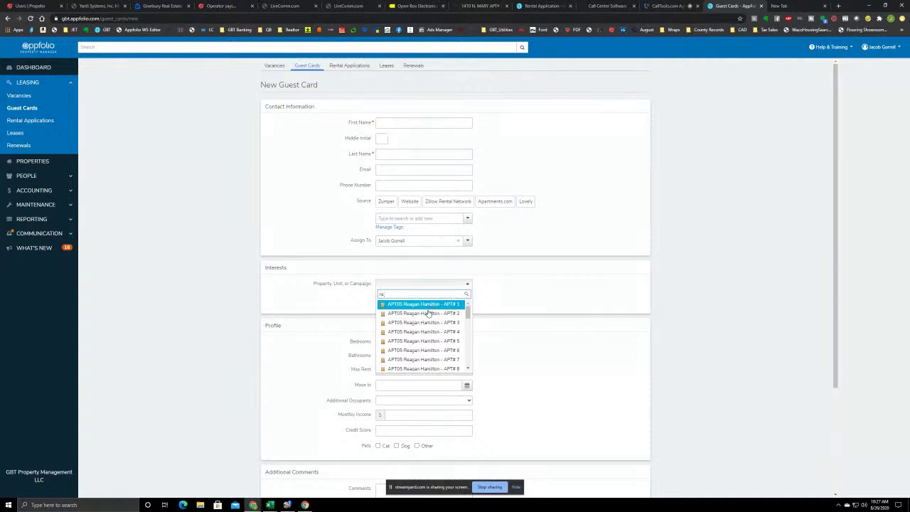
{"action": "key", "text": "BackSpace"}
{"action": "scroll", "coordinate": [421, 327], "scroll_direction": "down", "scroll_amount": 1}
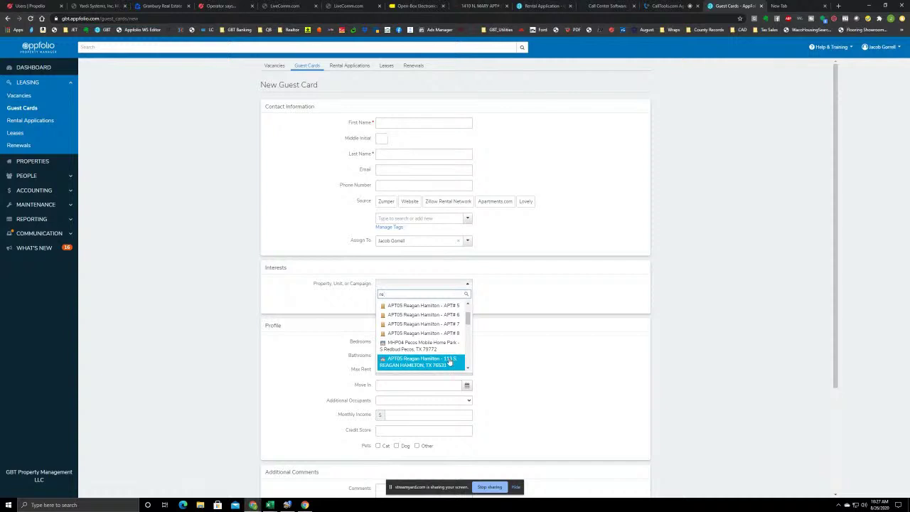
{"action": "key", "text": "Escape"}
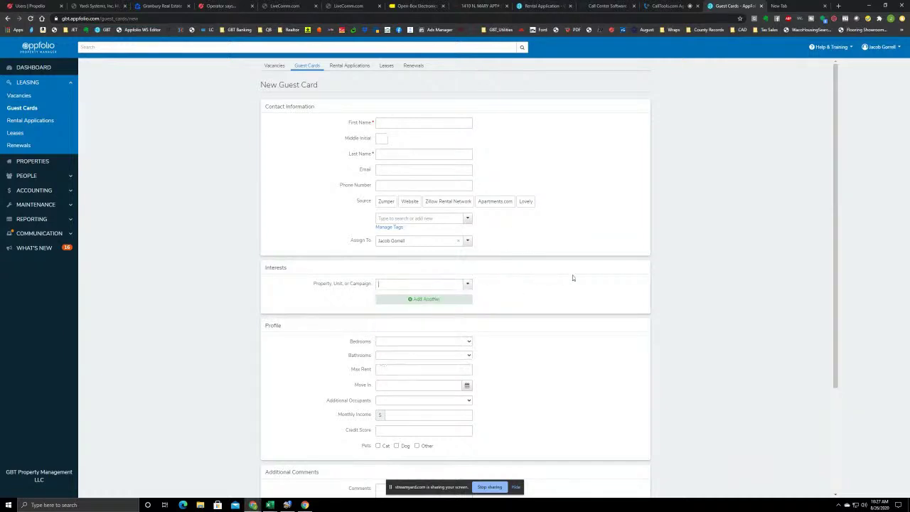
{"action": "left_click", "coordinate": [417, 122]}
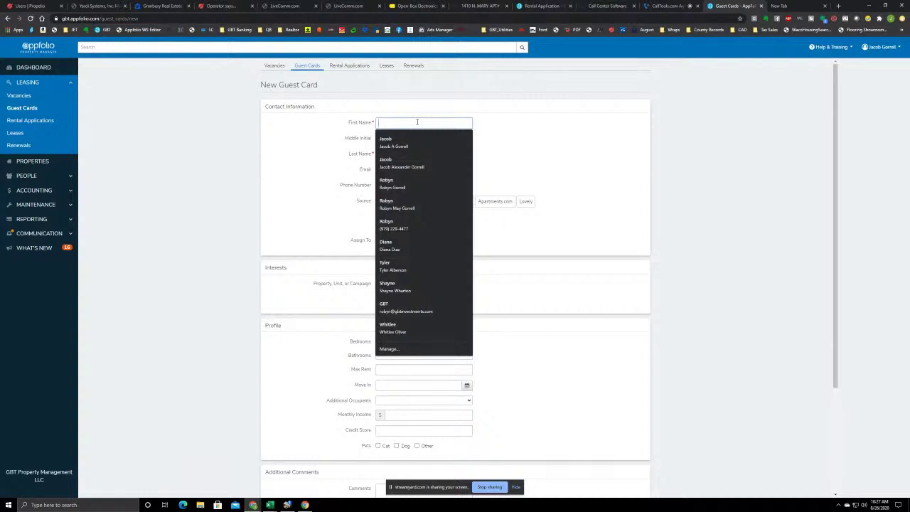
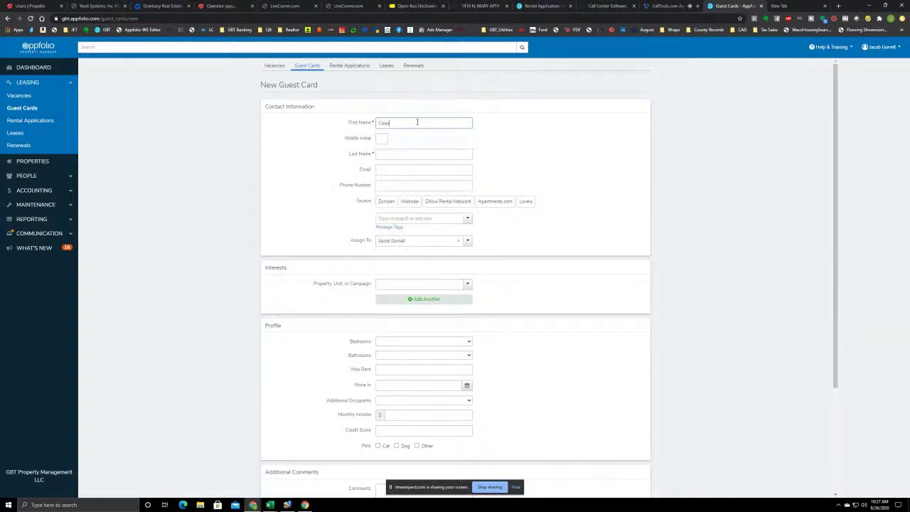
Enter the lead's first and last name on the new guest card
{"action": "left_click", "coordinate": [407, 152]}
{"action": "left_click", "coordinate": [593, 138]}
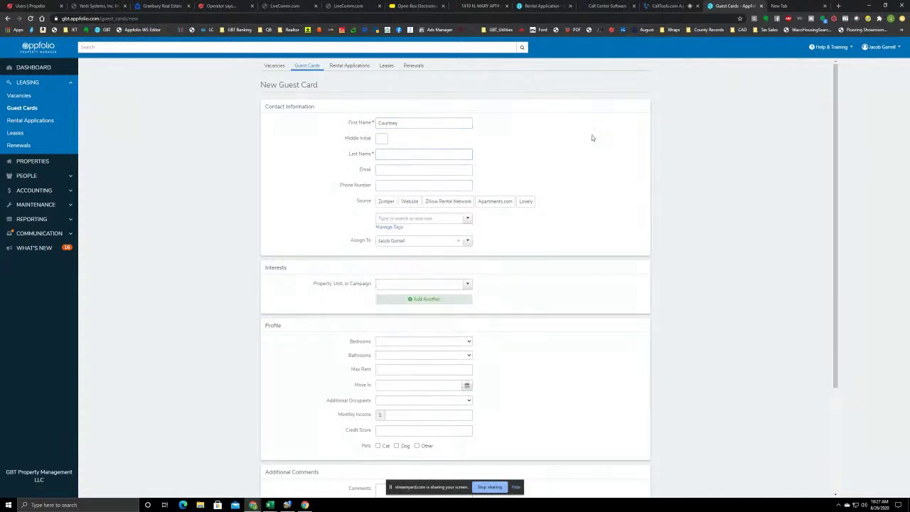
{"action": "left_click", "coordinate": [405, 156]}
Enter the lead's phone number, leaving the email blank
{"action": "left_click", "coordinate": [396, 169]}
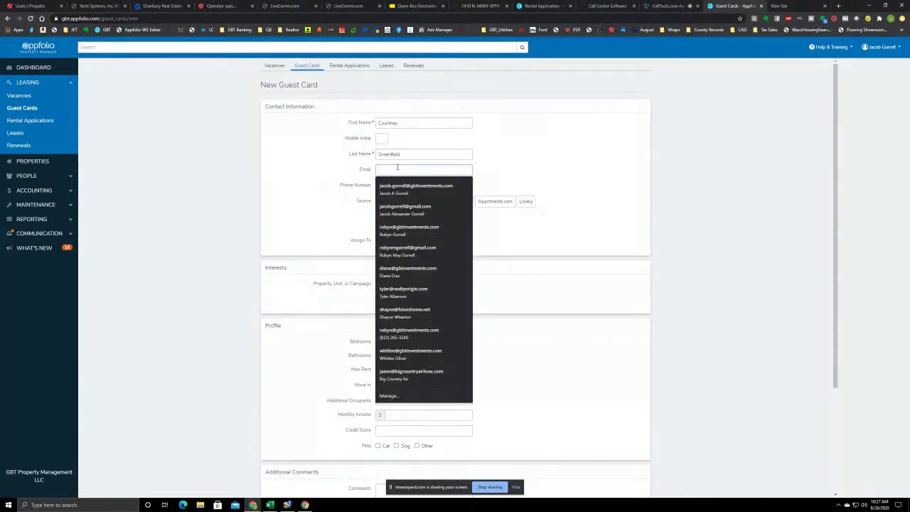
{"action": "key", "text": "Escape"}
{"action": "left_click", "coordinate": [391, 186]}
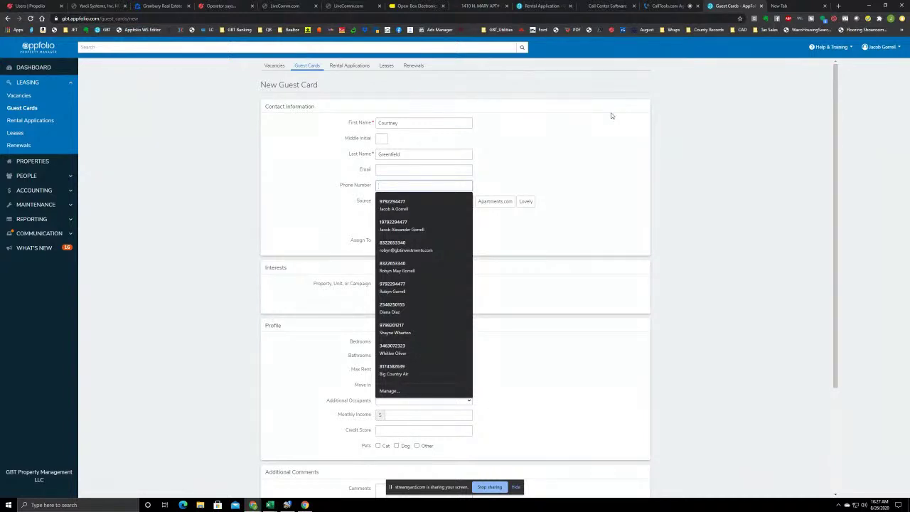
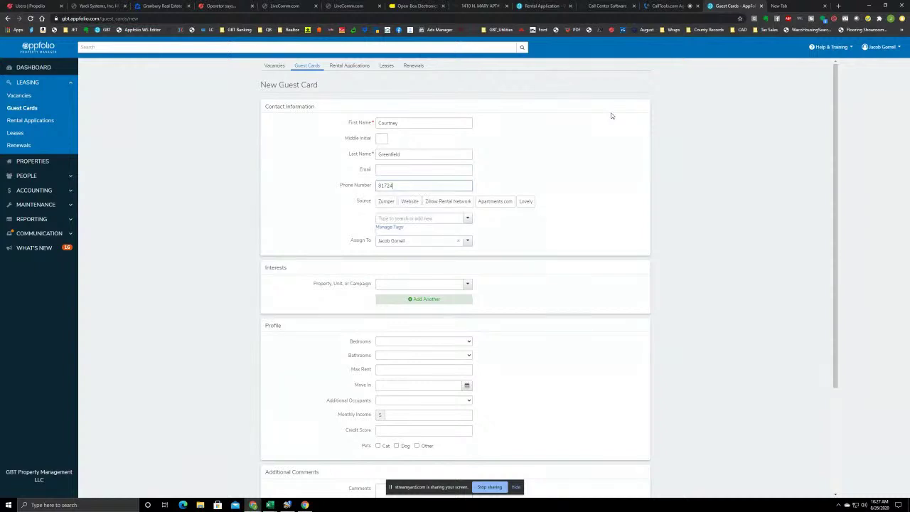
{"action": "left_click", "coordinate": [418, 286]}
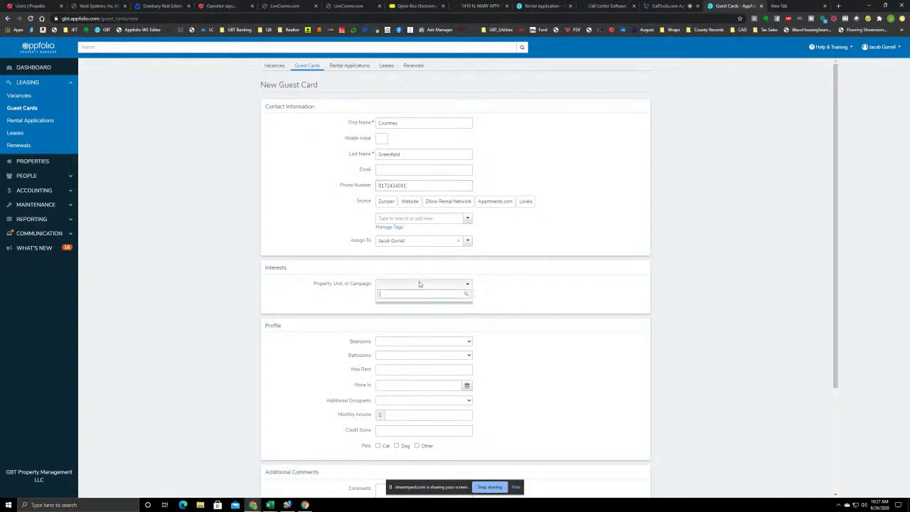
{"action": "left_click", "coordinate": [447, 283]}
{"action": "left_click", "coordinate": [447, 284]}
{"action": "left_click", "coordinate": [447, 284]}
{"action": "left_click", "coordinate": [416, 284]}
{"action": "type", "text": "re"}
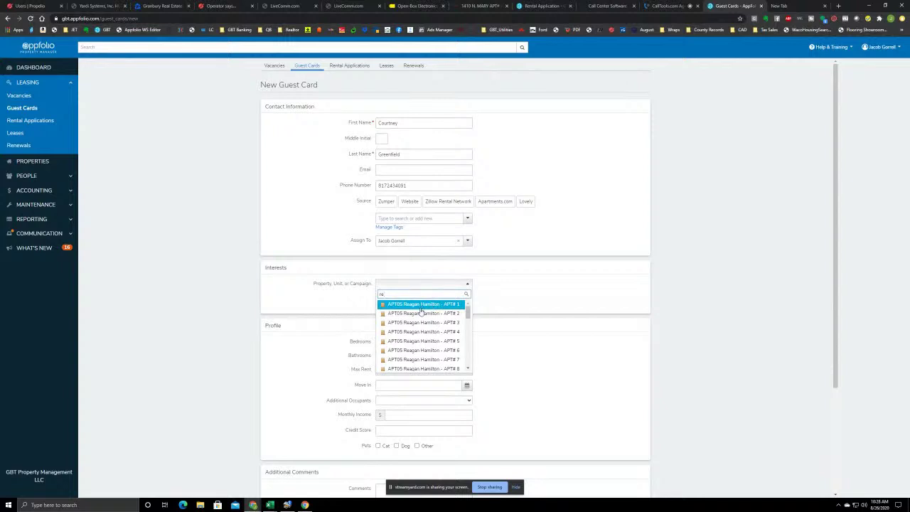
{"action": "type", "text": "l"}
{"action": "left_click", "coordinate": [409, 309]}
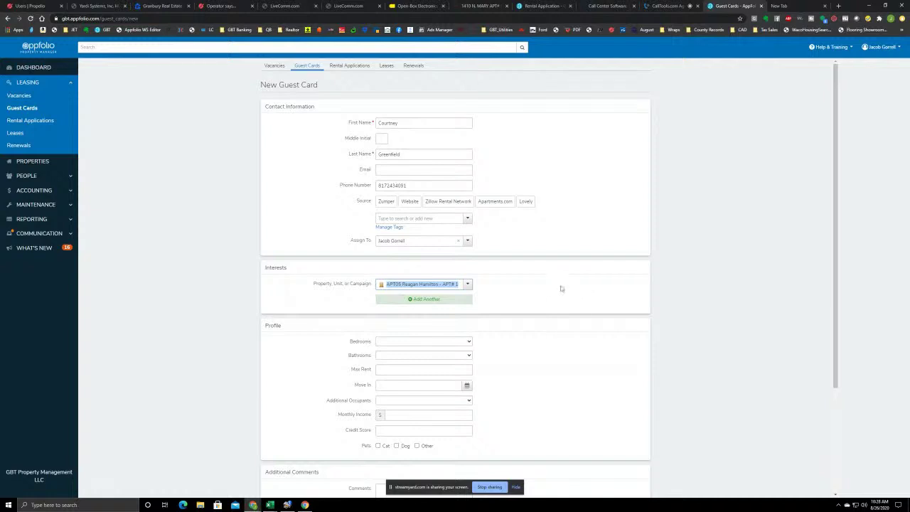
{"action": "scroll", "coordinate": [561, 297], "scroll_direction": "down", "scroll_amount": 3}
{"action": "left_click", "coordinate": [270, 402]}
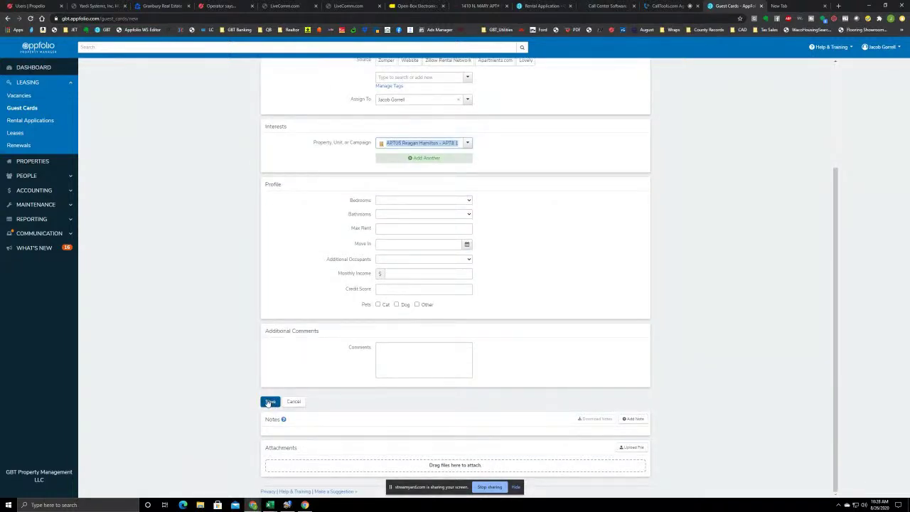
Save the guest card, then go back to its saved page from a fresh form
{"action": "left_click", "coordinate": [270, 402]}
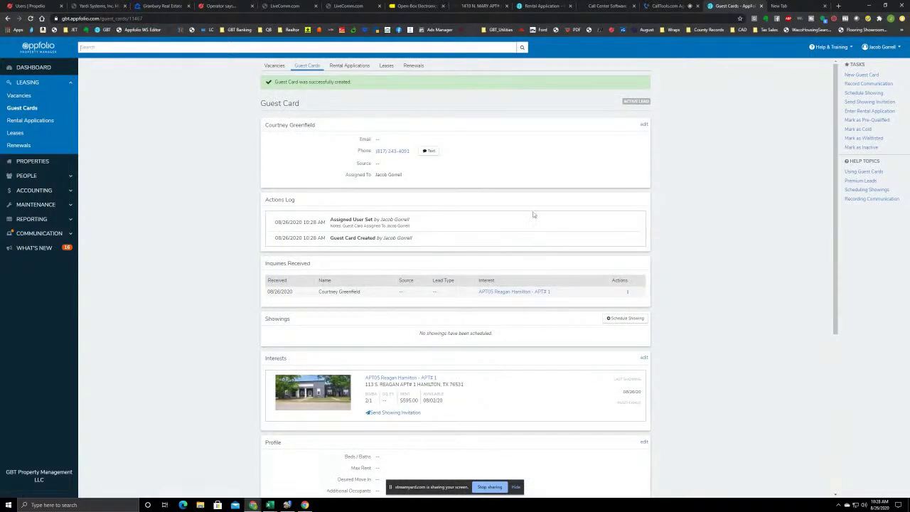
{"action": "left_click", "coordinate": [869, 75]}
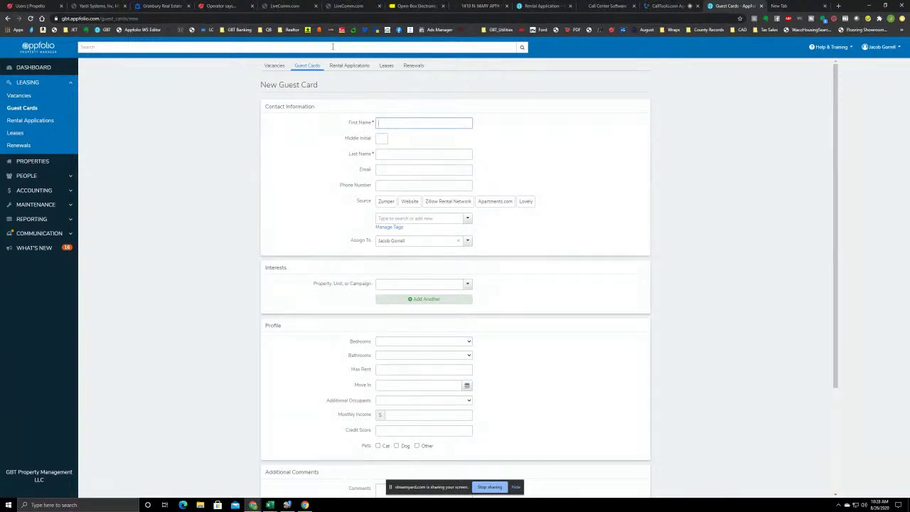
{"action": "left_click", "coordinate": [7, 17]}
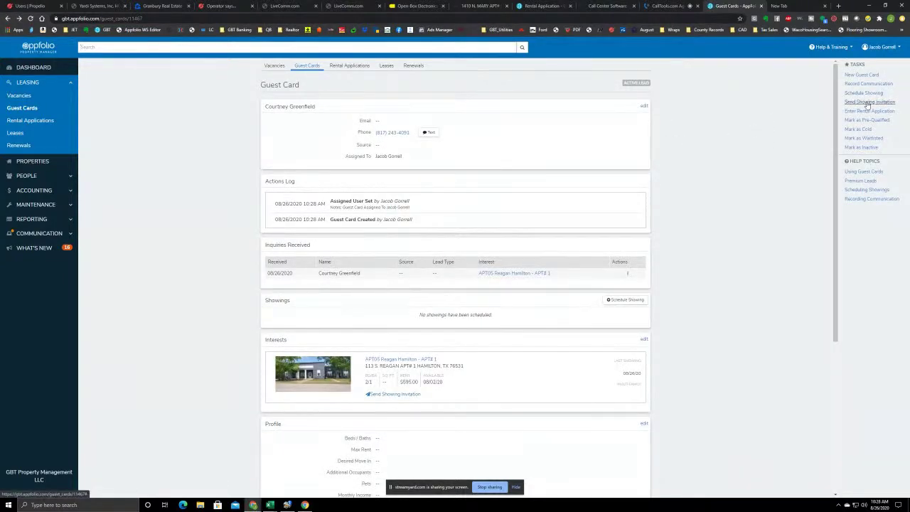
{"action": "left_click", "coordinate": [867, 102]}
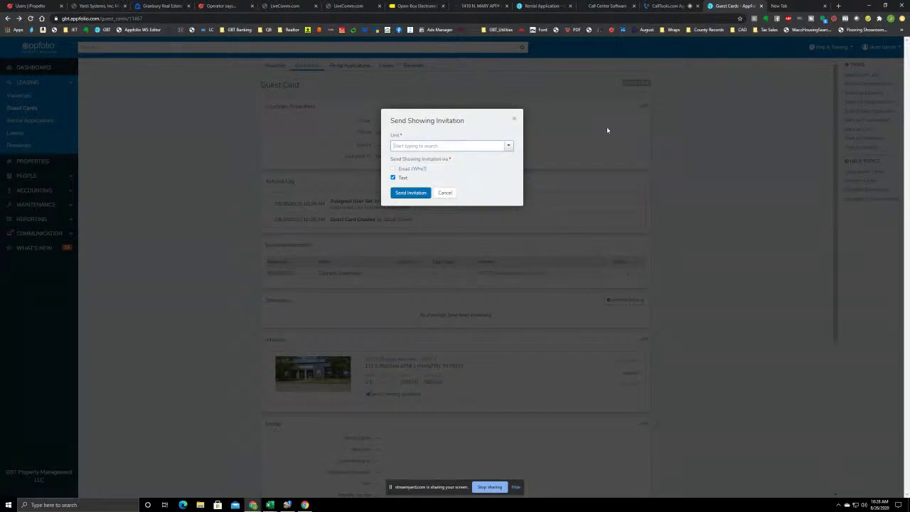
{"action": "left_click", "coordinate": [462, 145]}
{"action": "type", "text": "ha"}
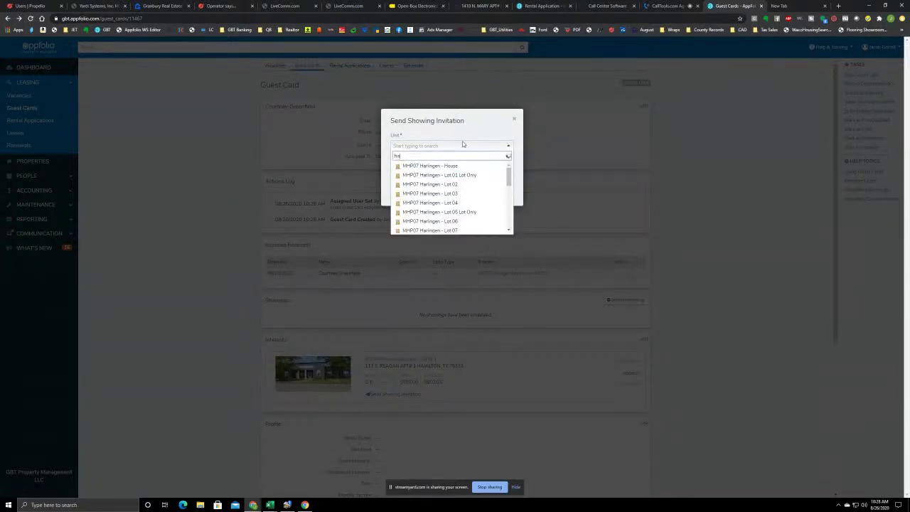
{"action": "type", "text": "m"}
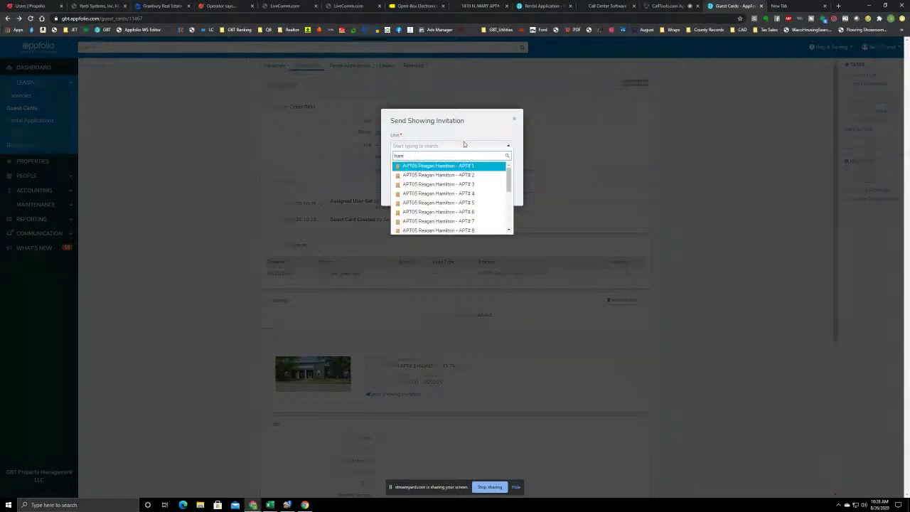
{"action": "left_click", "coordinate": [453, 171]}
{"action": "left_click", "coordinate": [408, 193]}
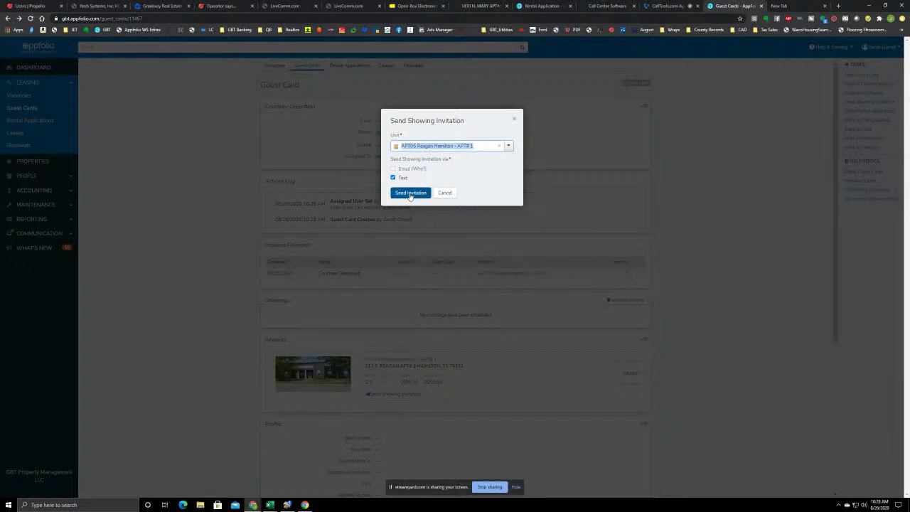
{"action": "left_click", "coordinate": [410, 194]}
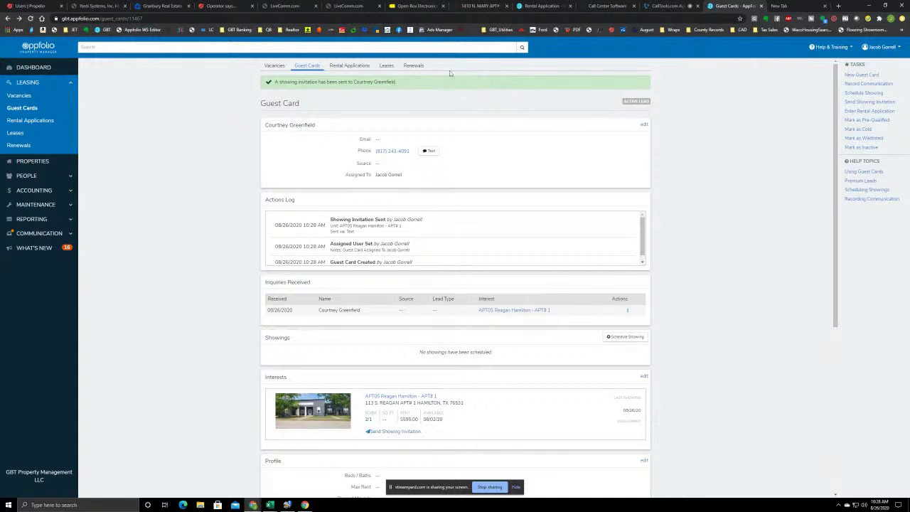
Start a new guest card, then disposition and save the previous CallTools call as Sale Made
{"action": "left_click", "coordinate": [862, 74]}
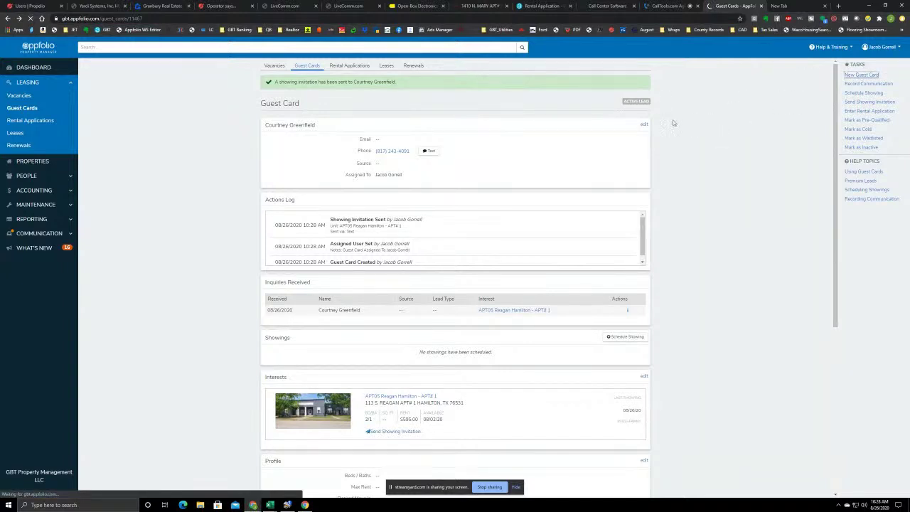
{"action": "left_click", "coordinate": [668, 5]}
{"action": "left_click", "coordinate": [441, 127]}
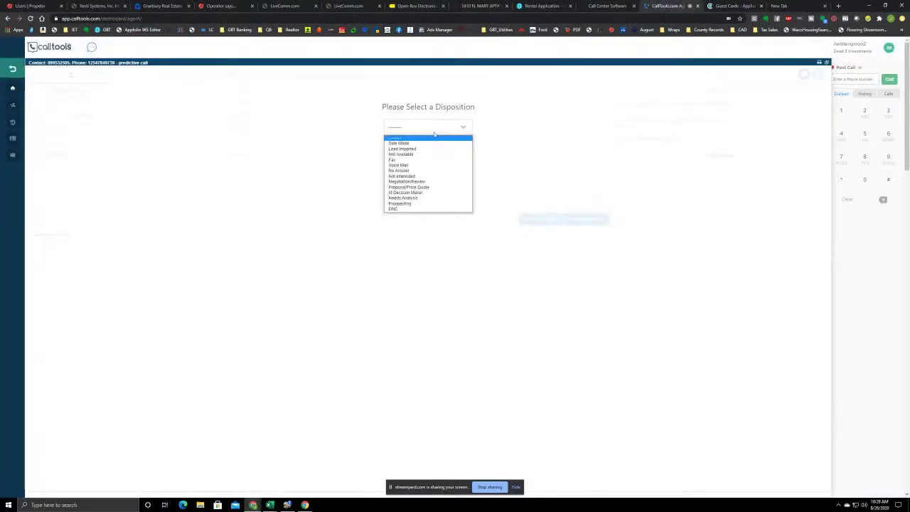
{"action": "left_click", "coordinate": [398, 143]}
{"action": "left_click", "coordinate": [578, 220]}
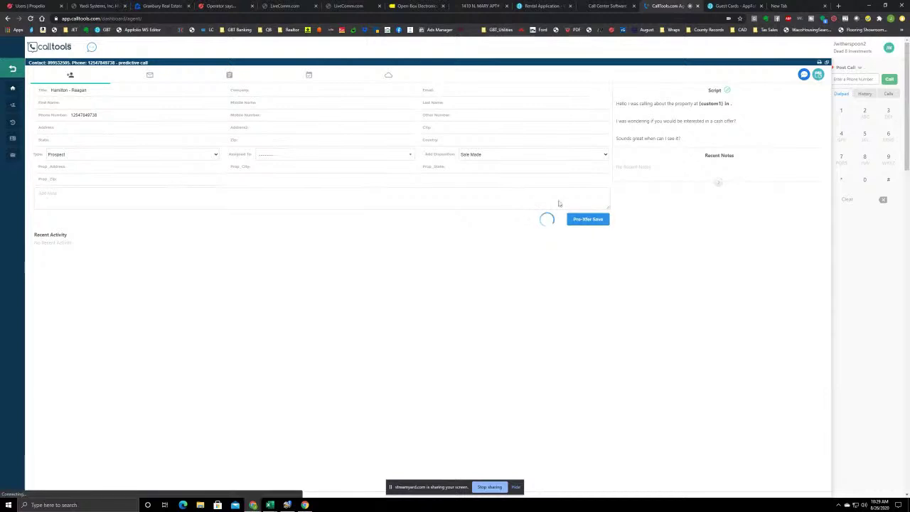
{"action": "left_click", "coordinate": [732, 6]}
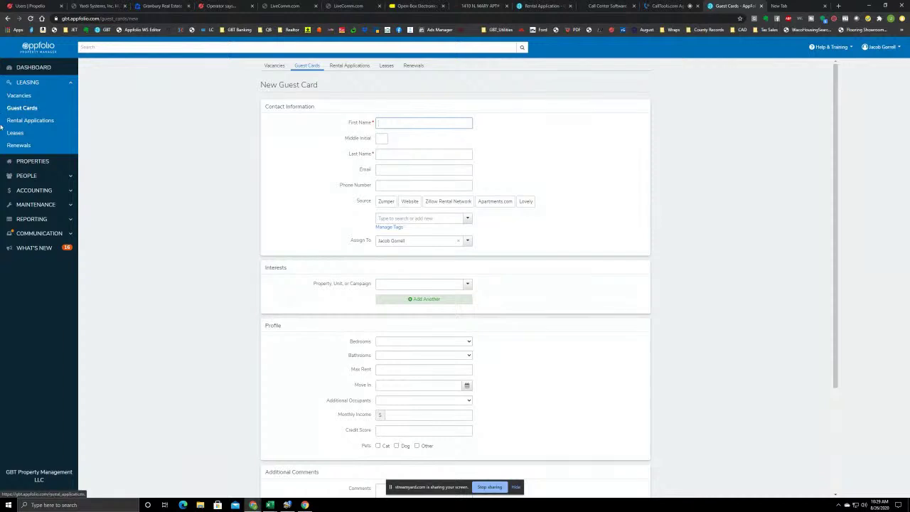
{"action": "left_click", "coordinate": [17, 109]}
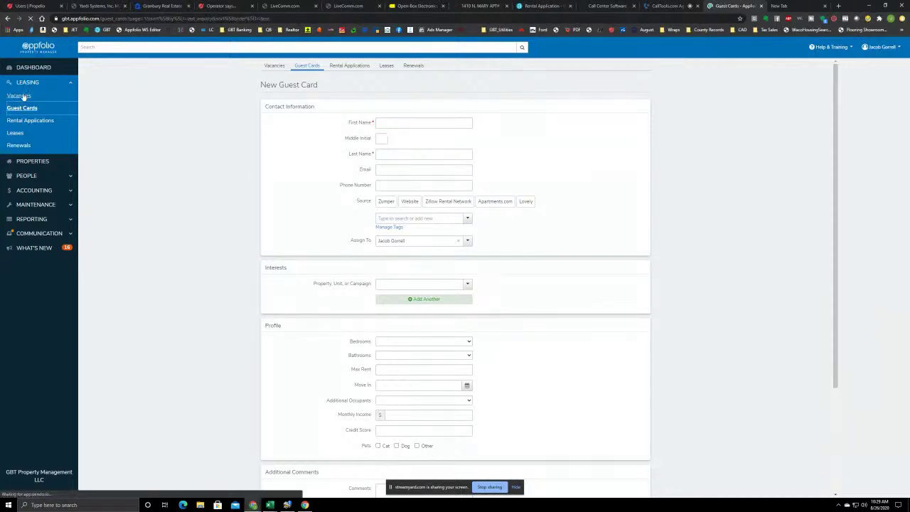
{"action": "left_click", "coordinate": [851, 76]}
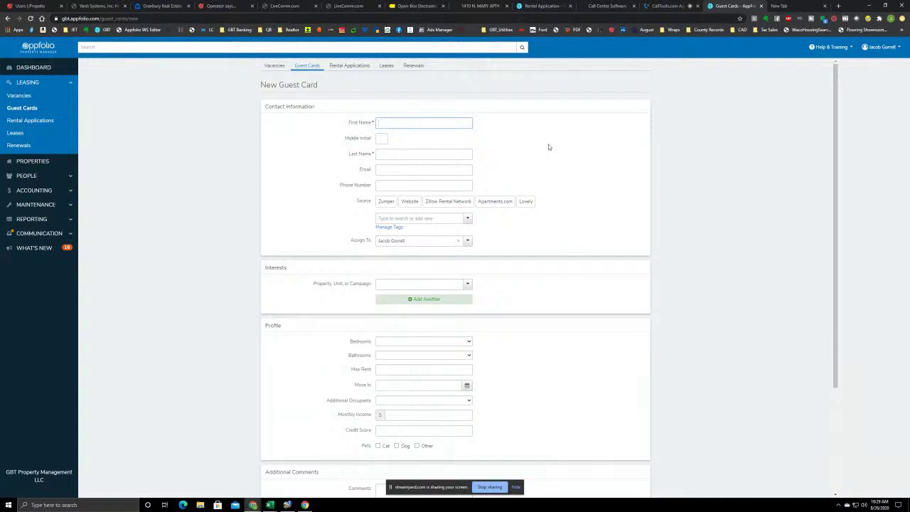
{"action": "left_click", "coordinate": [664, 6]}
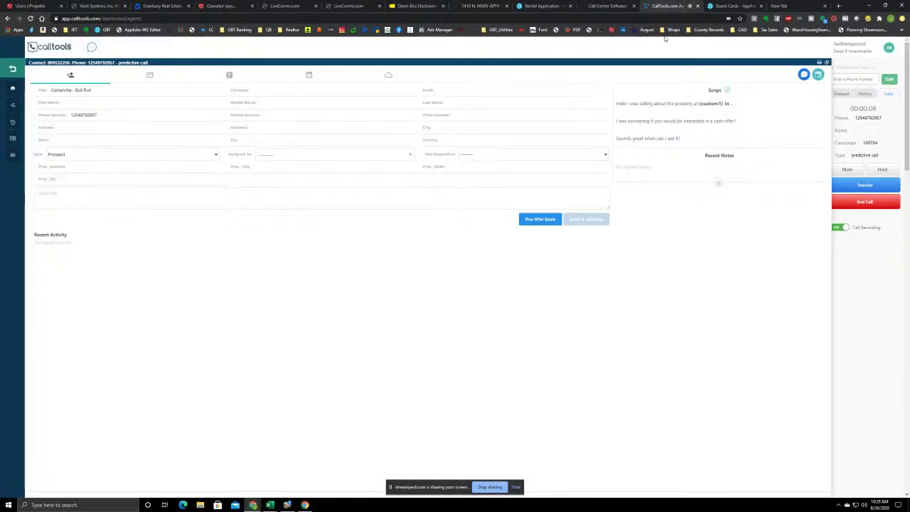
{"action": "left_click", "coordinate": [729, 6]}
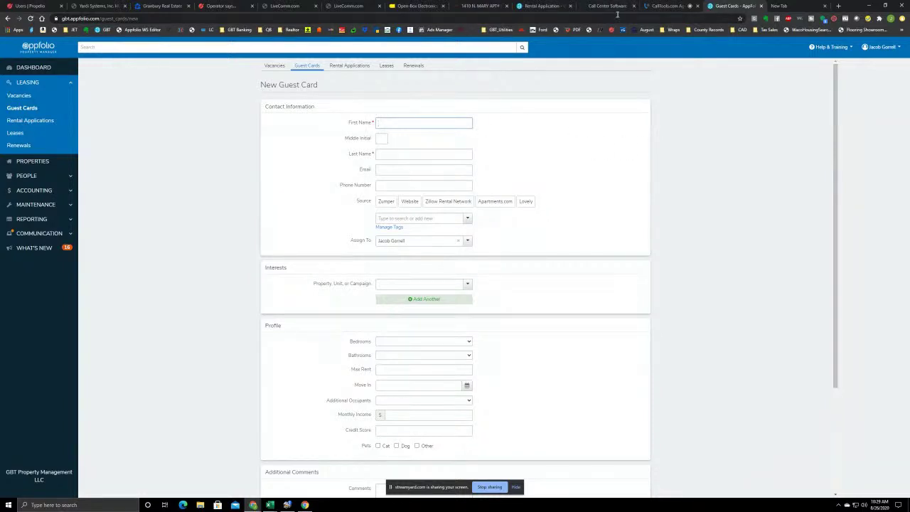
{"action": "left_click", "coordinate": [664, 5]}
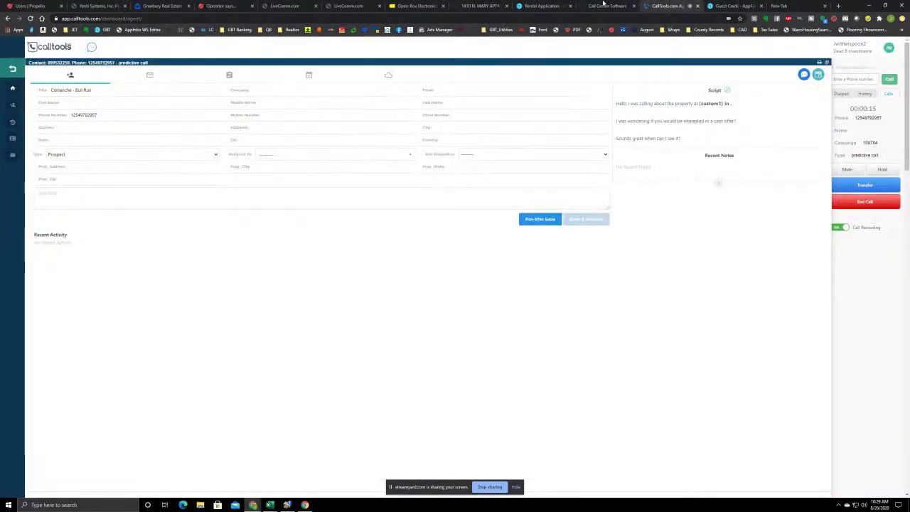
{"action": "left_click", "coordinate": [729, 5]}
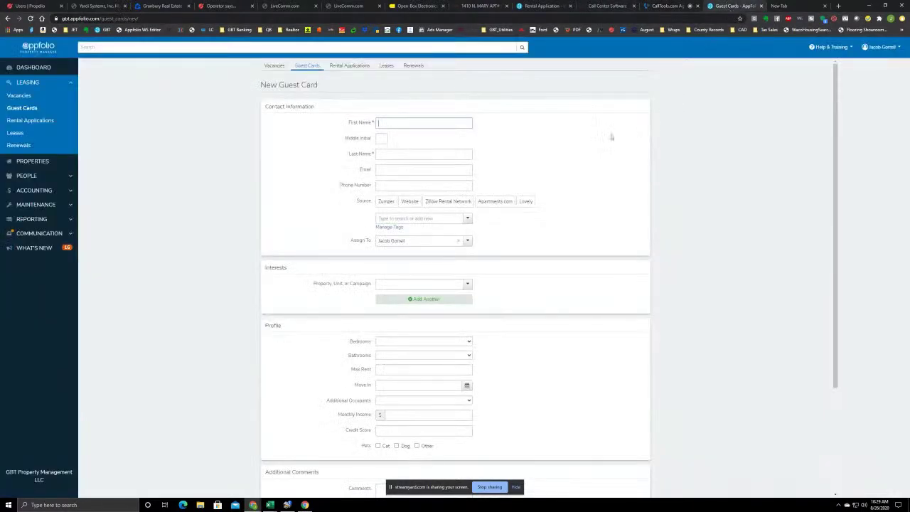
{"action": "left_click", "coordinate": [417, 122]}
End the live CallTools call, save it as Not Available, and return to the guest card form
{"action": "left_click", "coordinate": [662, 6]}
{"action": "left_click", "coordinate": [853, 202]}
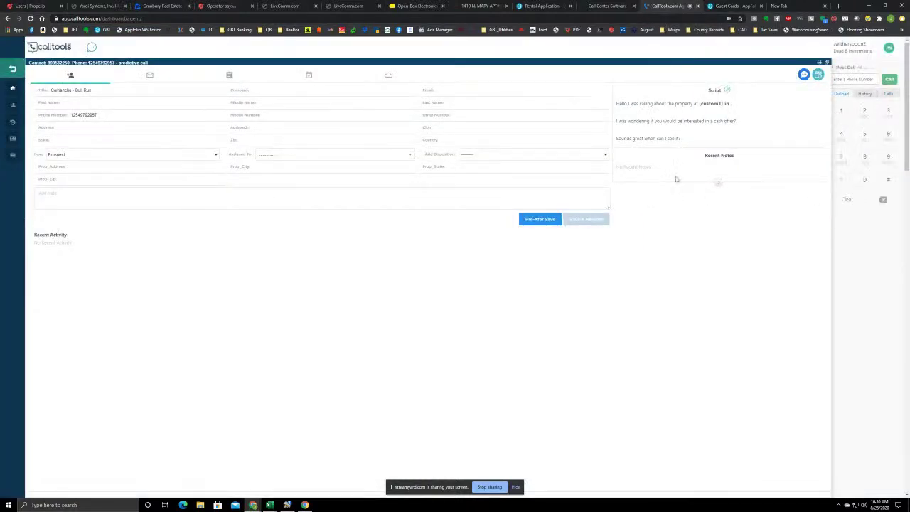
{"action": "left_click", "coordinate": [455, 126]}
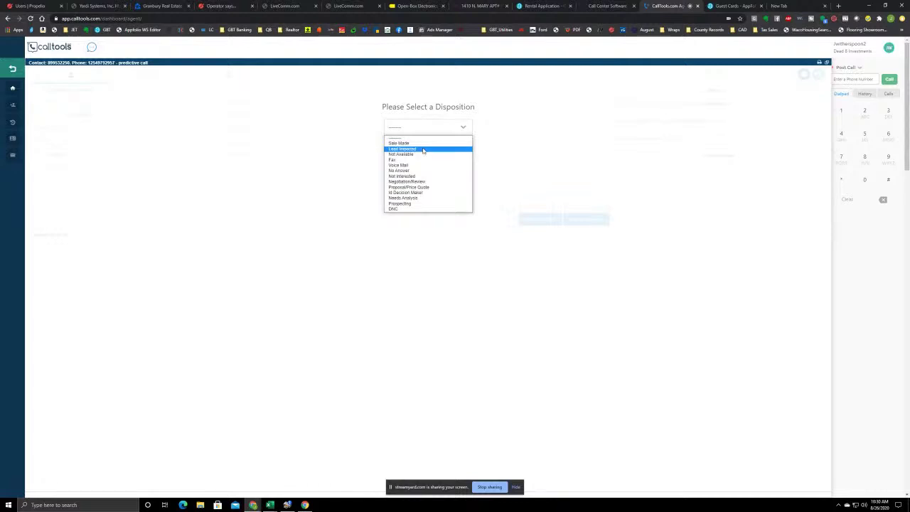
{"action": "left_click", "coordinate": [416, 154]}
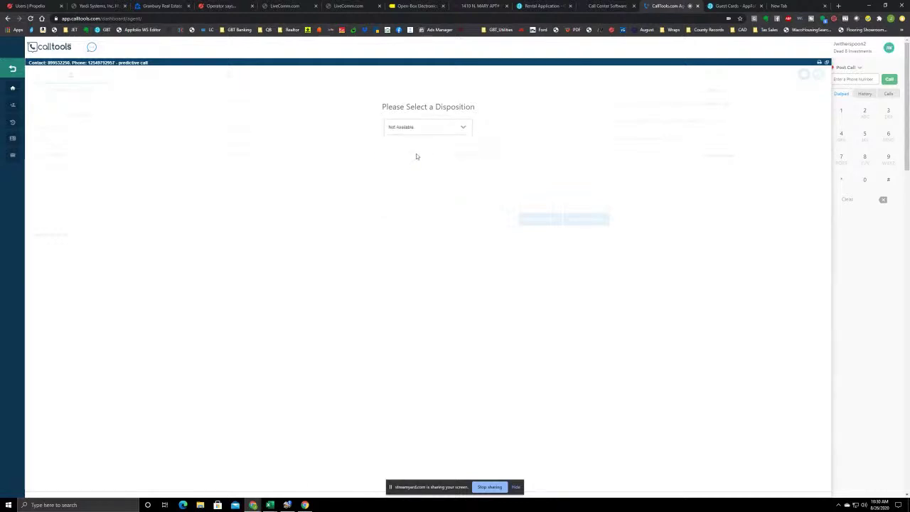
{"action": "left_click", "coordinate": [586, 222]}
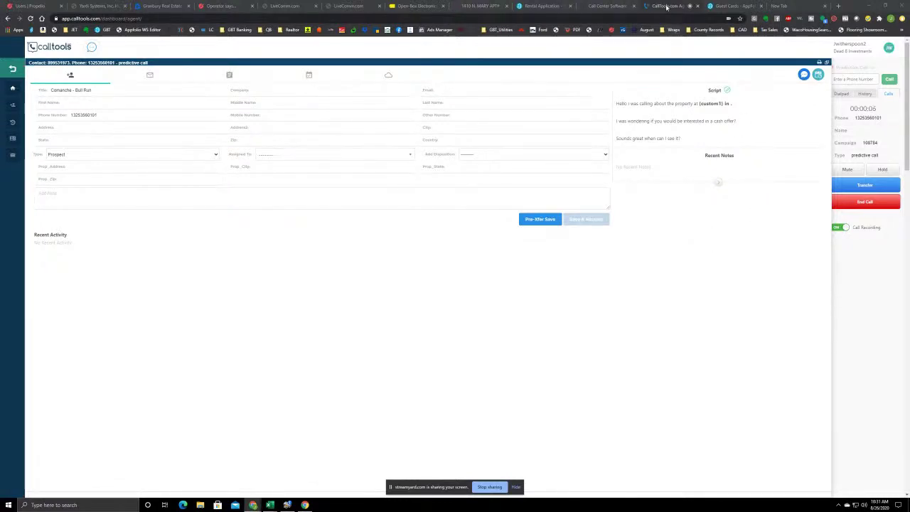
{"action": "left_click", "coordinate": [731, 6]}
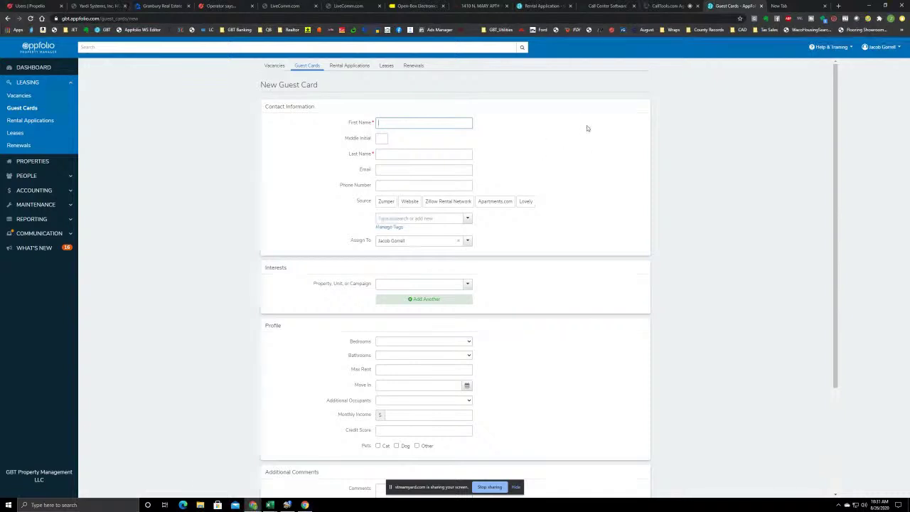
Check the new call on the CallTools dialer, then return to the blank New Guest Card form
{"action": "left_click", "coordinate": [675, 5]}
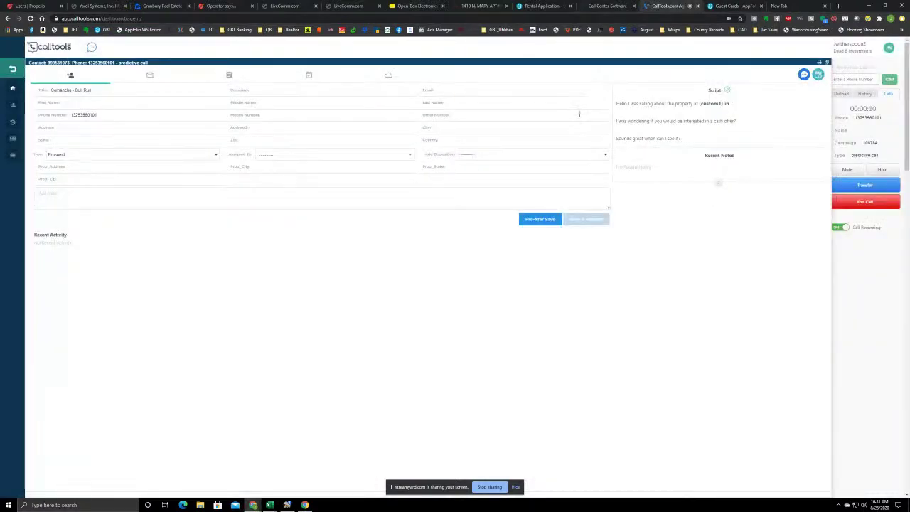
{"action": "left_click", "coordinate": [735, 5]}
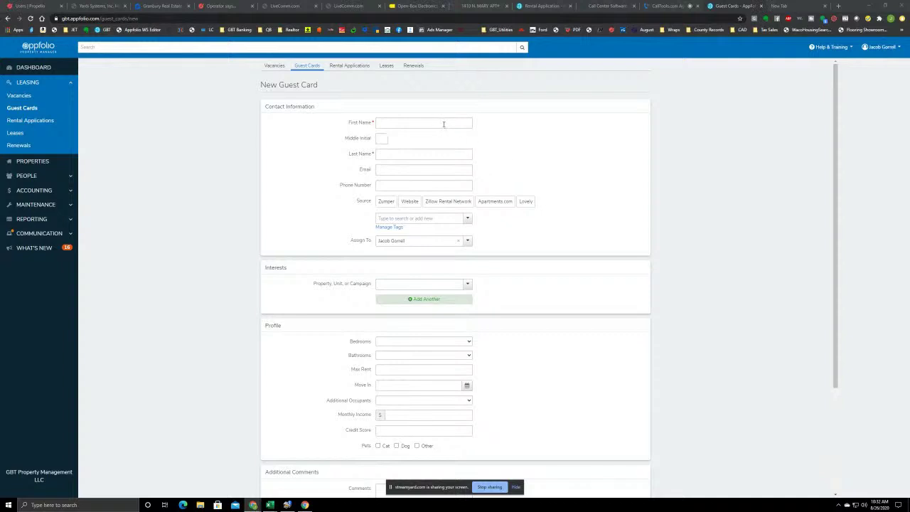
Dismiss the First Name autofill suggestions, then hang up the Comanche - Bull Run call in CallTools
{"action": "left_click", "coordinate": [396, 124]}
{"action": "left_click", "coordinate": [580, 103]}
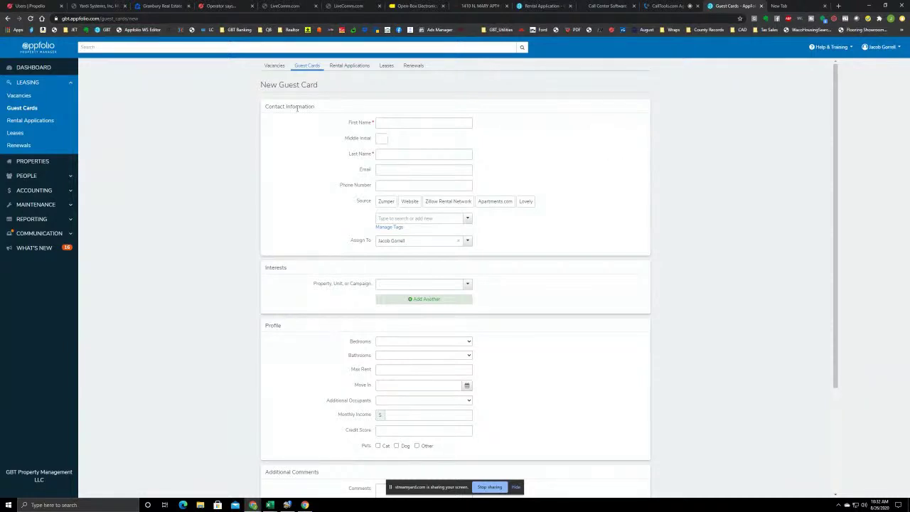
{"action": "left_click", "coordinate": [377, 122]}
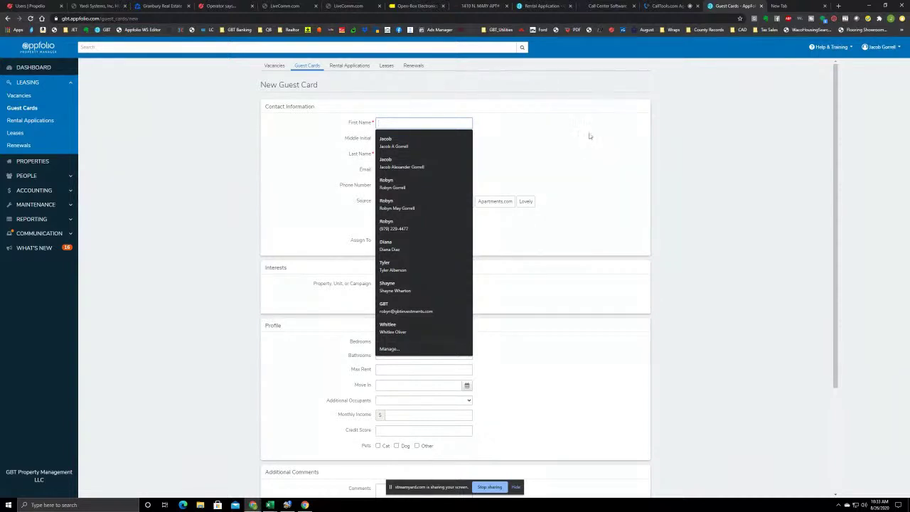
{"action": "key", "text": "Escape"}
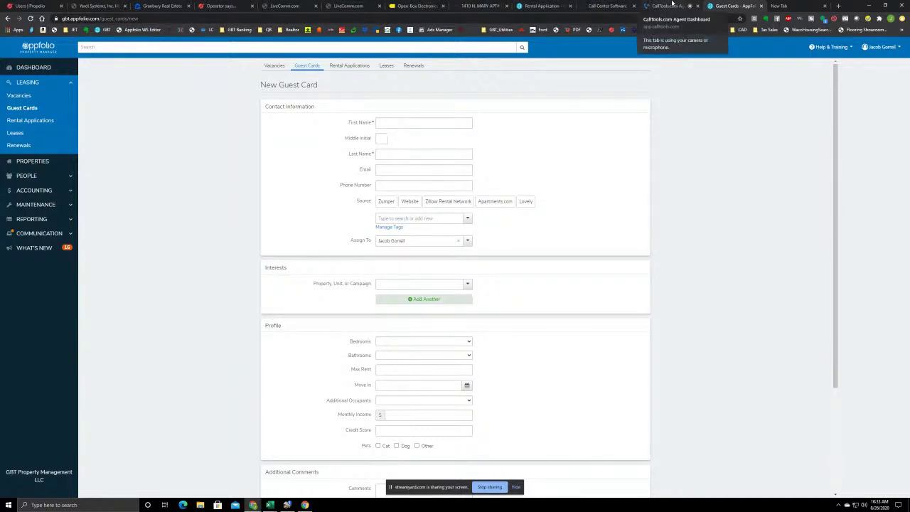
{"action": "left_click", "coordinate": [671, 5]}
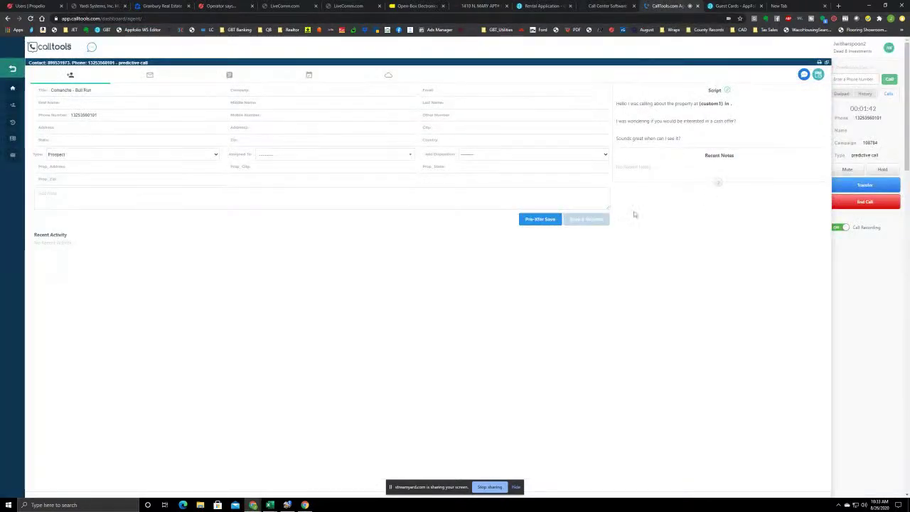
{"action": "left_click", "coordinate": [874, 205]}
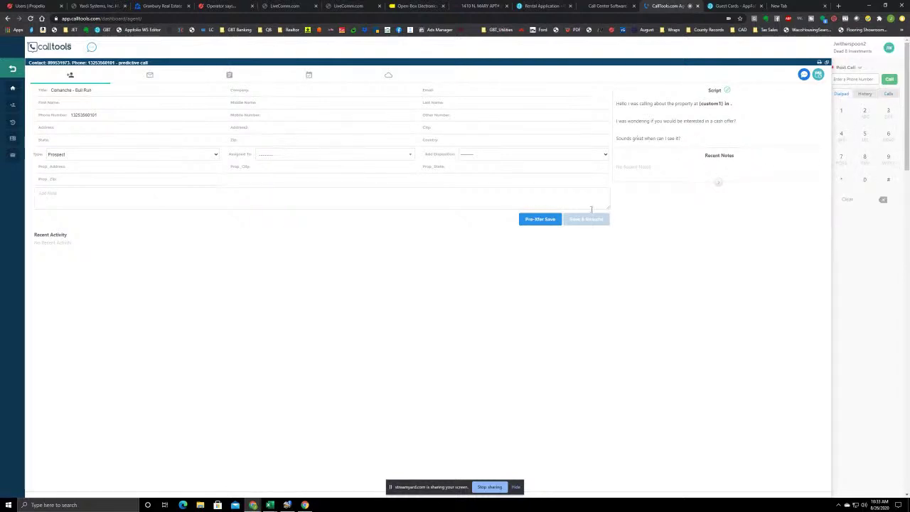
Choose a disposition for the finished call and save it with Save & Resume
{"action": "left_click", "coordinate": [463, 130]}
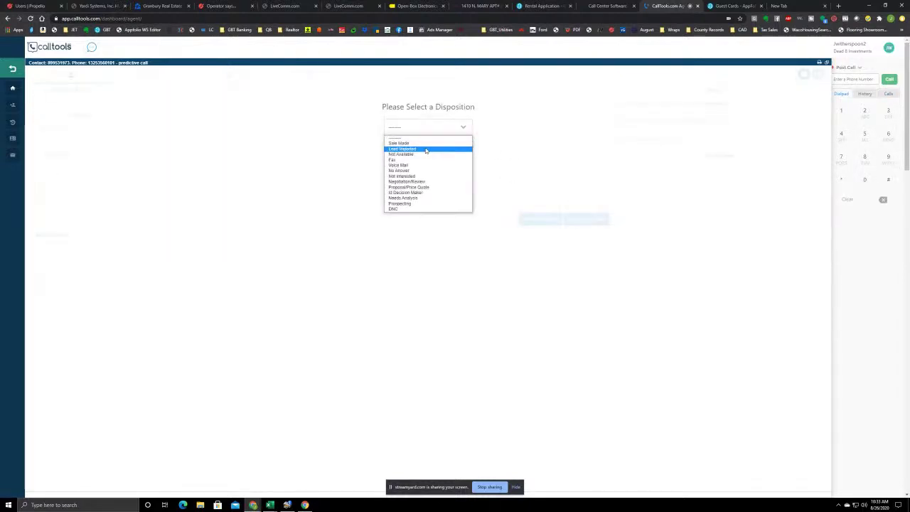
{"action": "left_click", "coordinate": [442, 147]}
{"action": "left_click", "coordinate": [586, 219]}
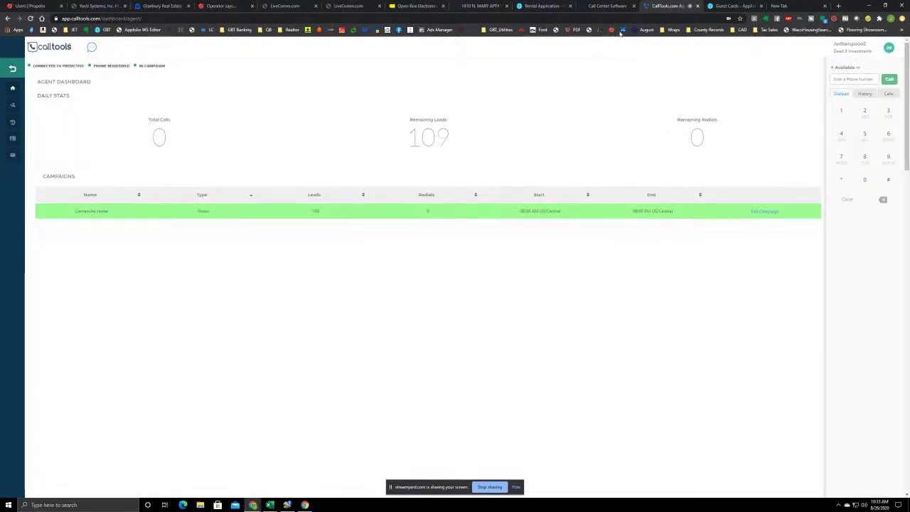
Return to the blank AppFolio New Guest Card form
{"action": "left_click", "coordinate": [728, 6]}
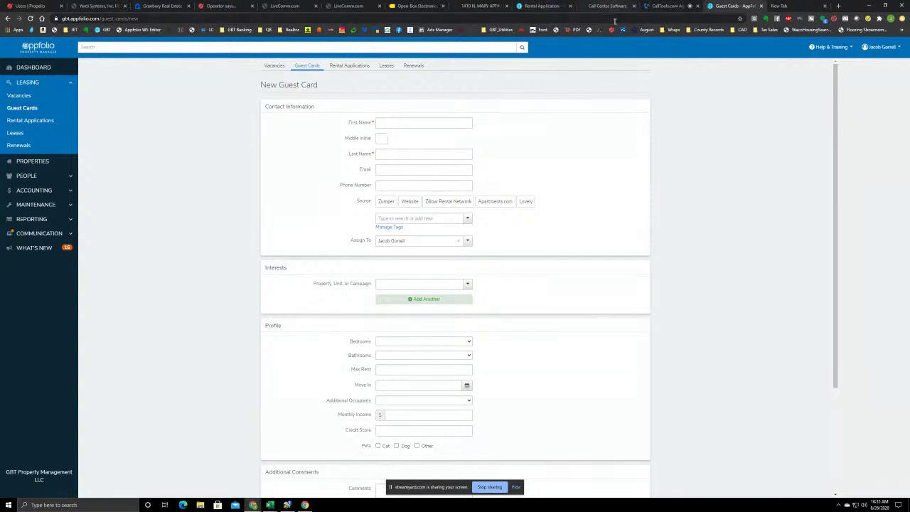
Disposition the next CallTools call as No Answer and go back to the blank guest card
{"action": "left_click", "coordinate": [669, 6]}
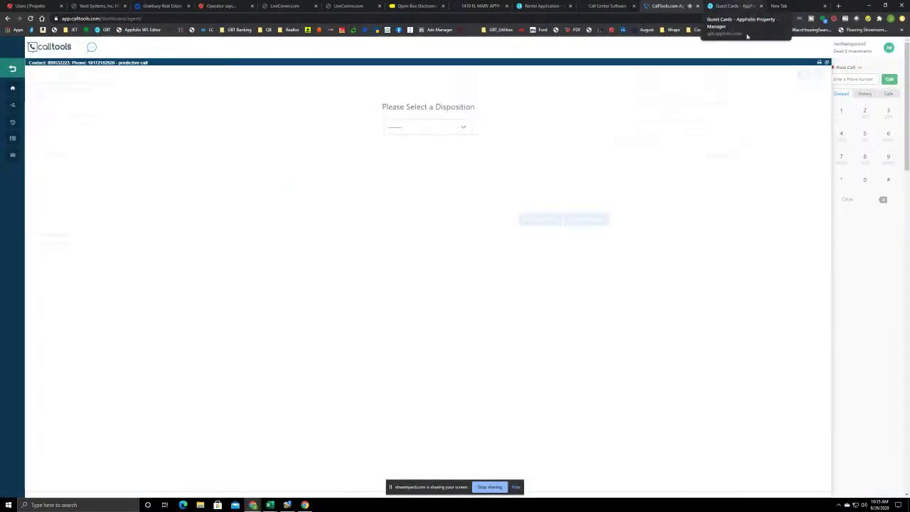
{"action": "left_click", "coordinate": [744, 6]}
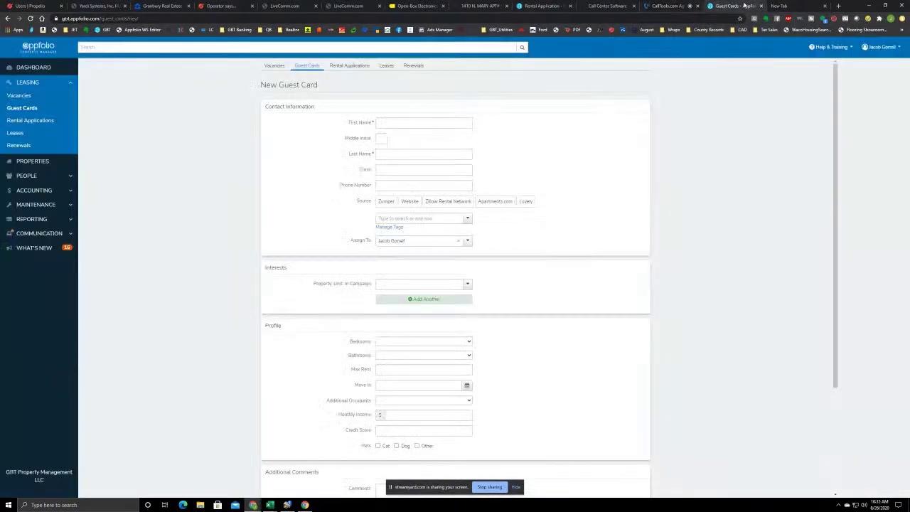
{"action": "left_click", "coordinate": [679, 4]}
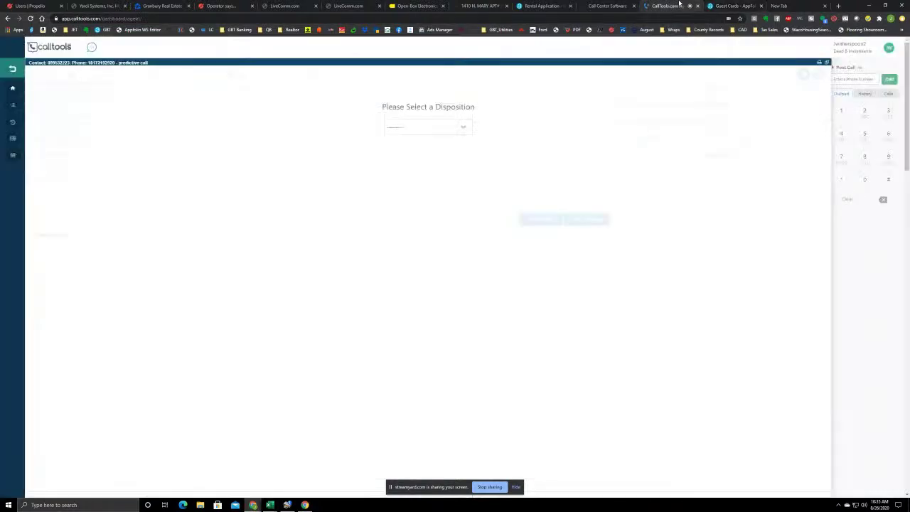
{"action": "left_click", "coordinate": [463, 126]}
{"action": "left_click", "coordinate": [419, 170]}
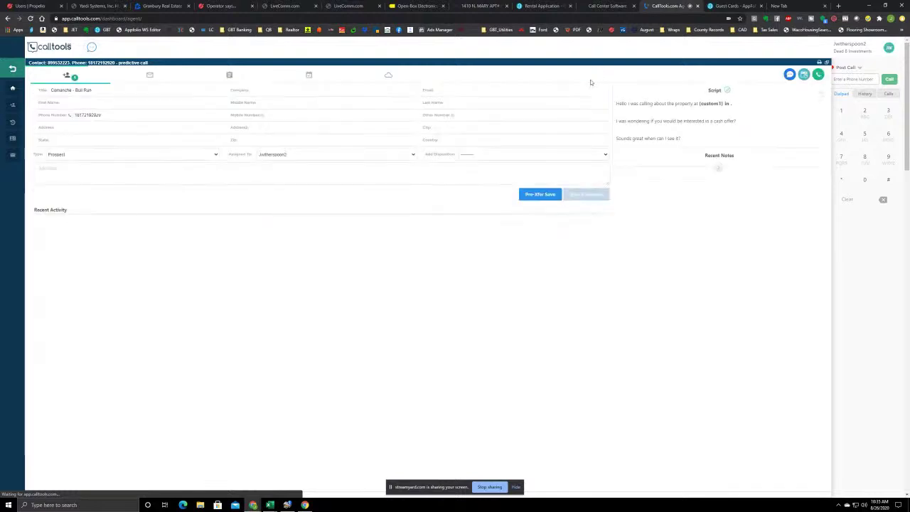
{"action": "left_click", "coordinate": [728, 6]}
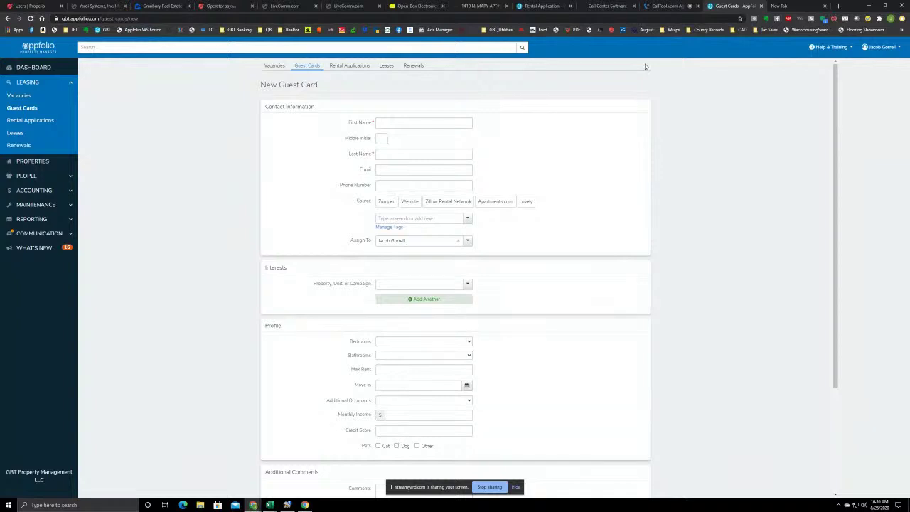
Return to the CallTools call screen, where a new call awaits a disposition
{"action": "left_click", "coordinate": [666, 6]}
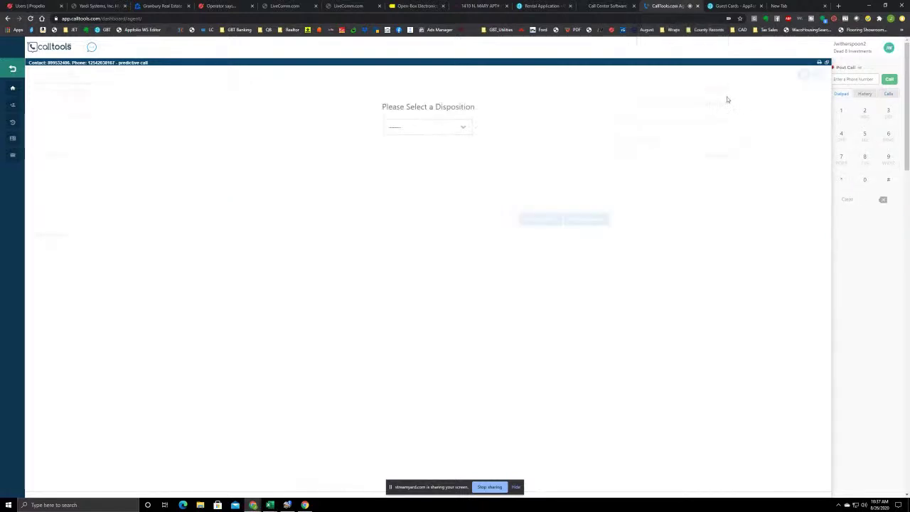
Save the current call as Not Available with Save & Resume, then return to the guest card
{"action": "left_click", "coordinate": [448, 127]}
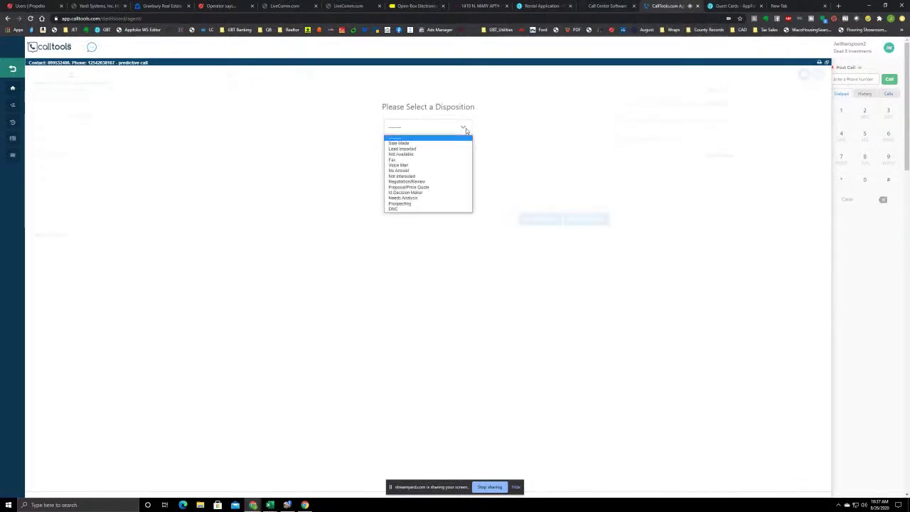
{"action": "left_click", "coordinate": [435, 154]}
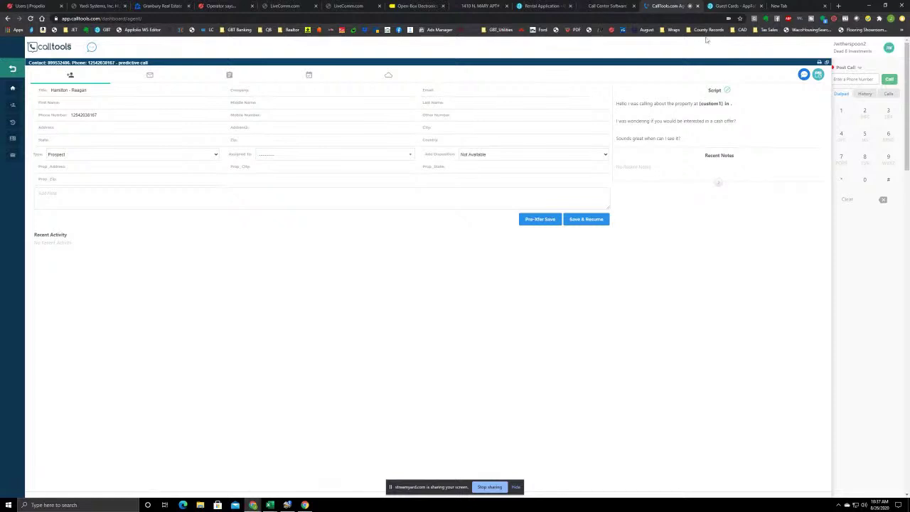
{"action": "left_click", "coordinate": [591, 222]}
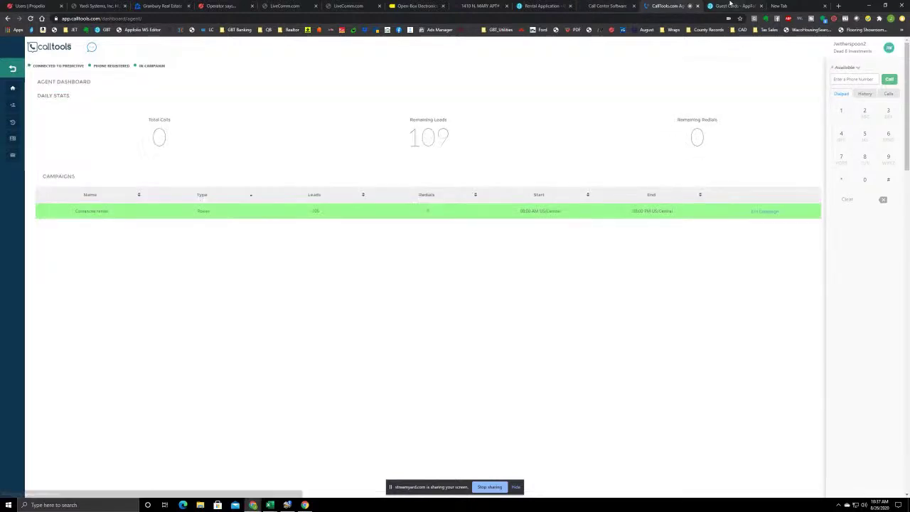
{"action": "left_click", "coordinate": [732, 6]}
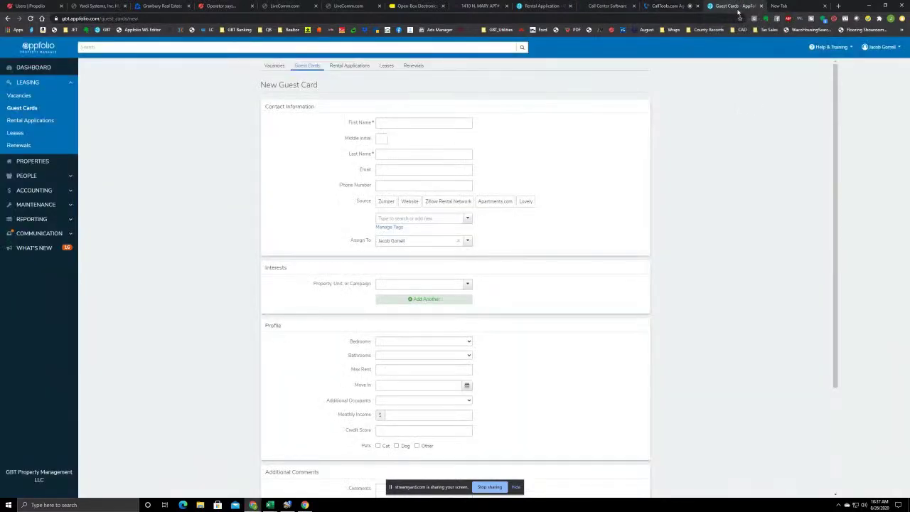
{"action": "left_click", "coordinate": [666, 6]}
{"action": "left_click", "coordinate": [732, 5]}
{"action": "left_click", "coordinate": [387, 124]}
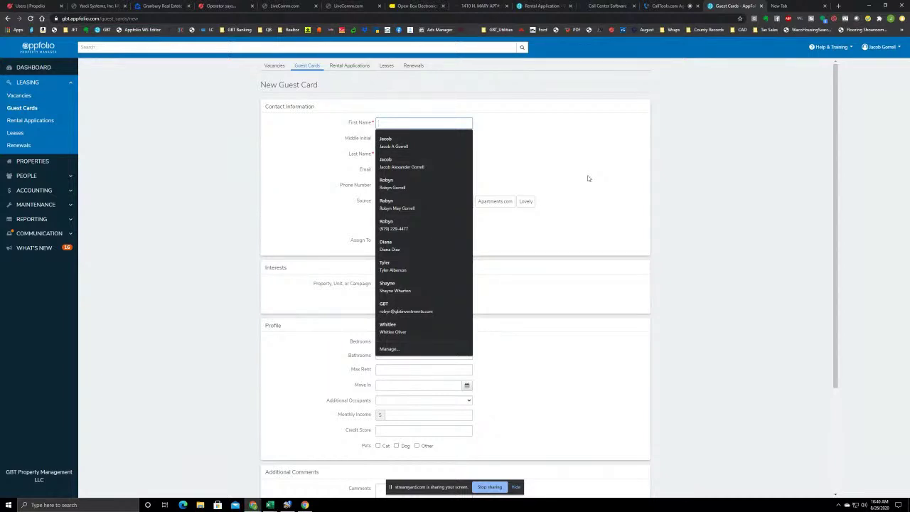
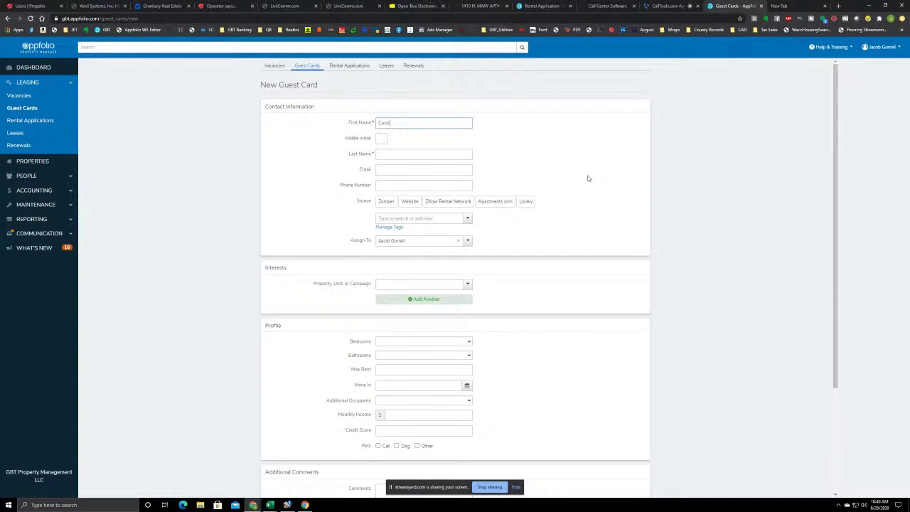
Enter the prospect's first name, last name and e-mail address on the guest card
{"action": "left_click", "coordinate": [416, 154]}
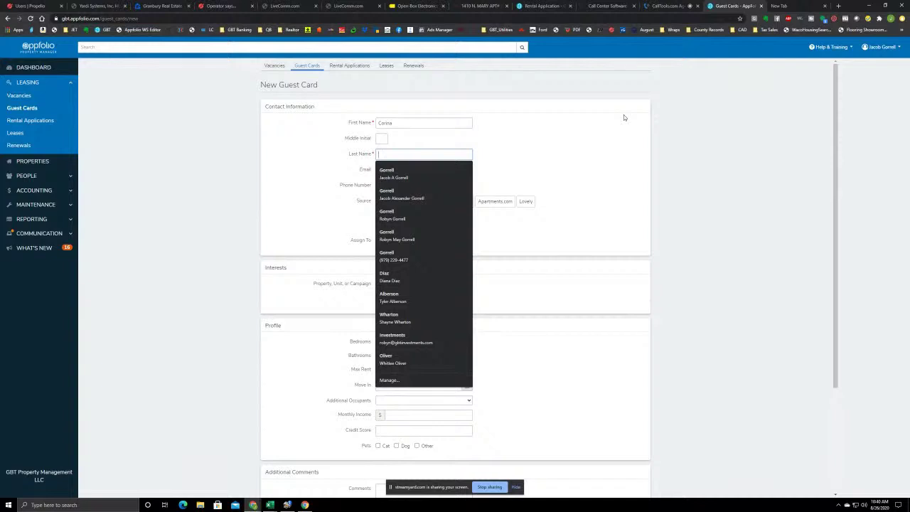
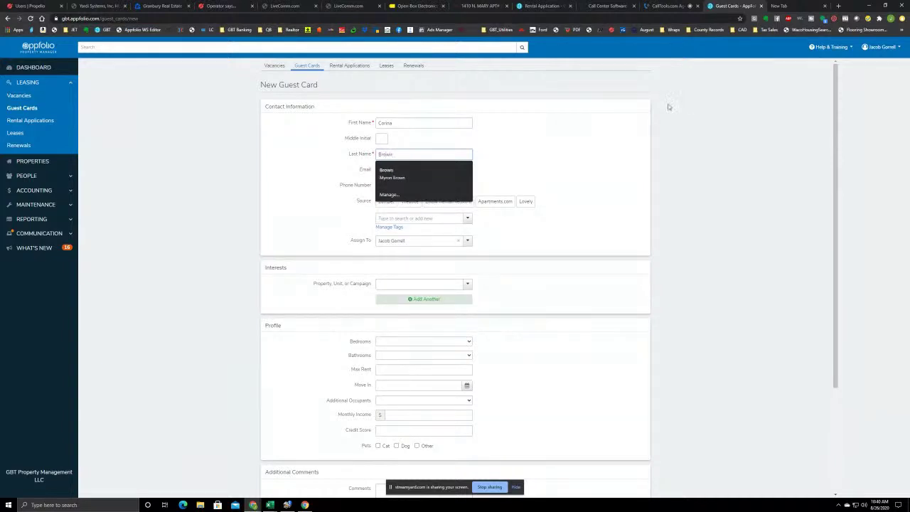
{"action": "key", "text": "Tab"}
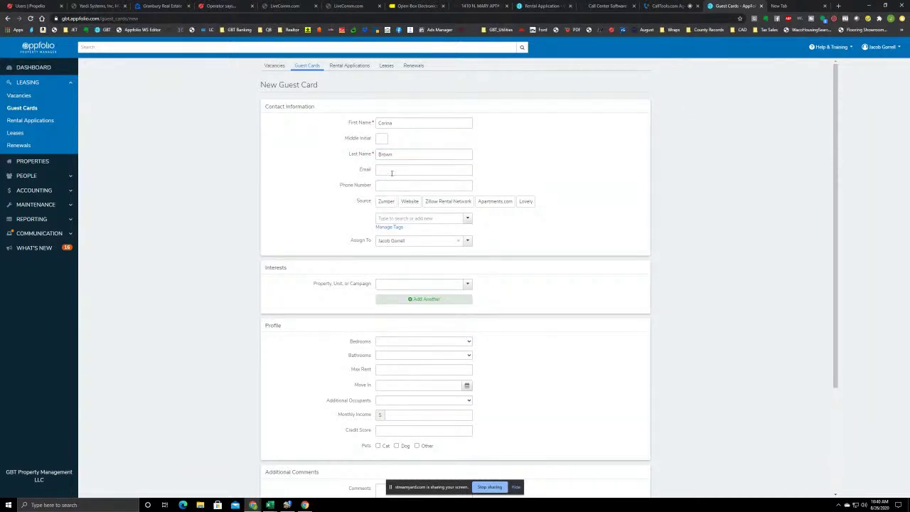
{"action": "left_click", "coordinate": [402, 171]}
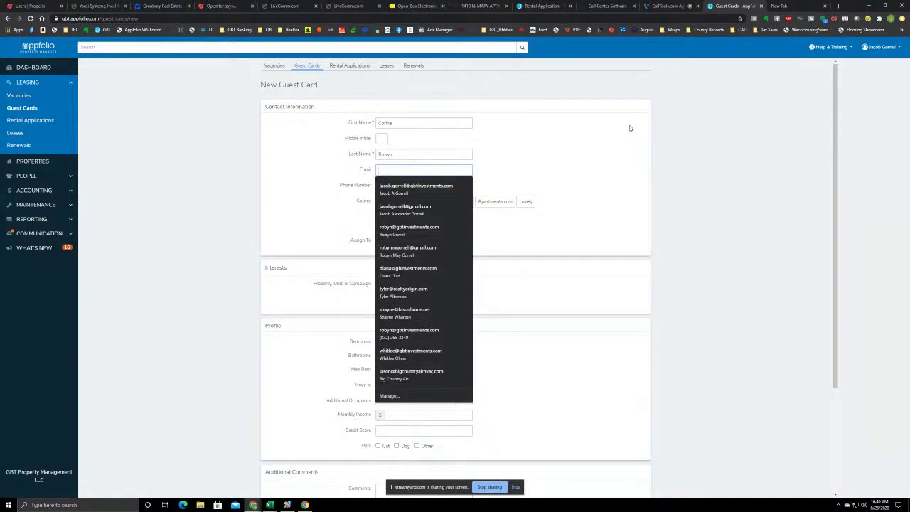
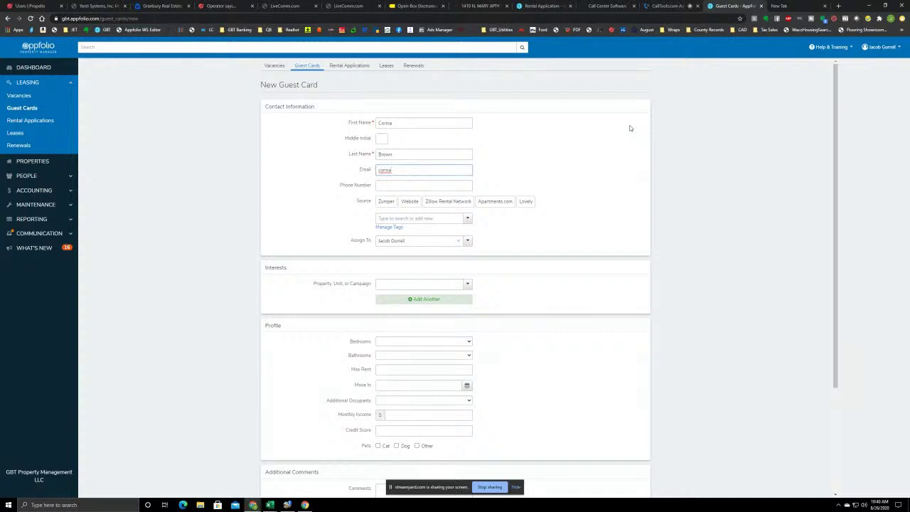
Fill in the prospect's full phone number, replacing a partial entry
{"action": "left_click", "coordinate": [401, 186]}
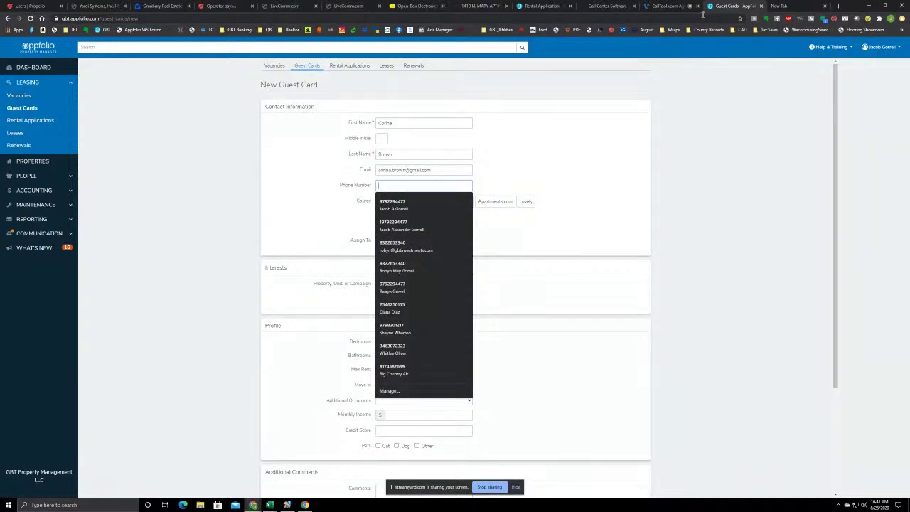
{"action": "type", "text": "325"}
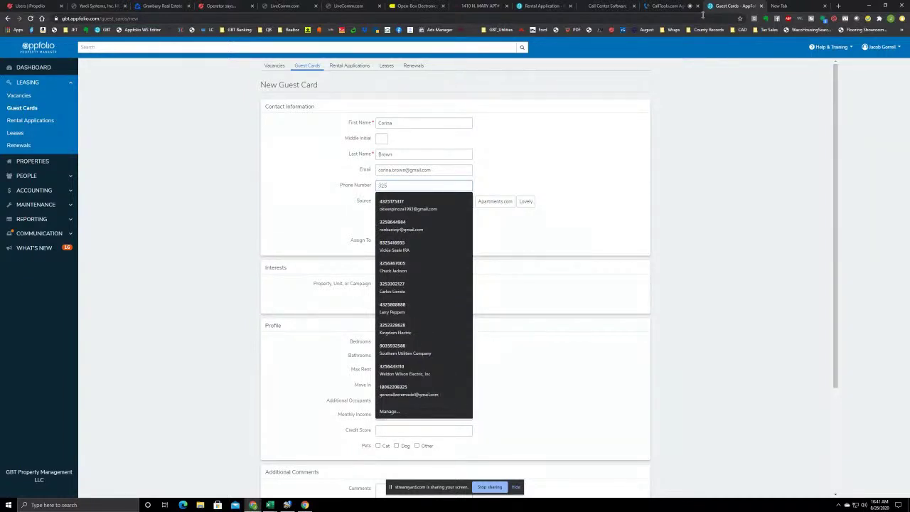
{"action": "key", "text": "BackSpace"}
{"action": "key", "text": "BackSpace"}
{"action": "key", "text": "BackSpace"}
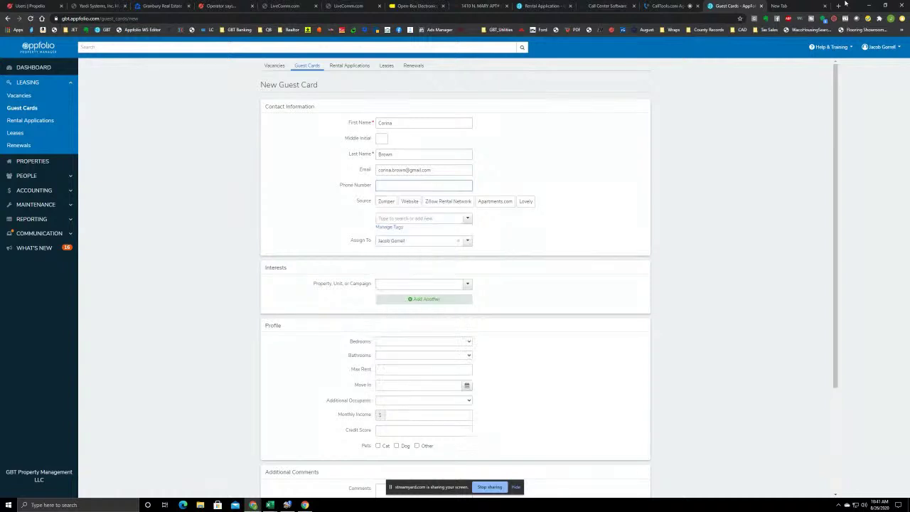
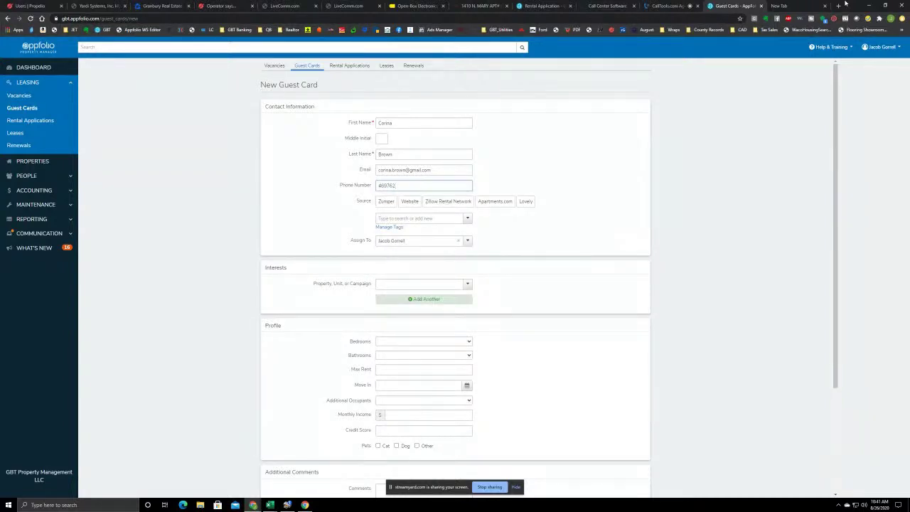
{"action": "left_click", "coordinate": [404, 284]}
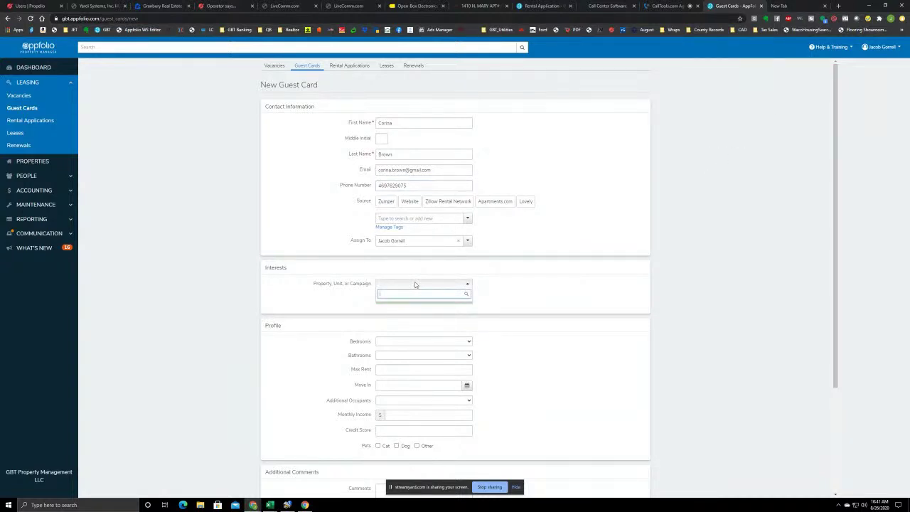
{"action": "type", "text": "mary"}
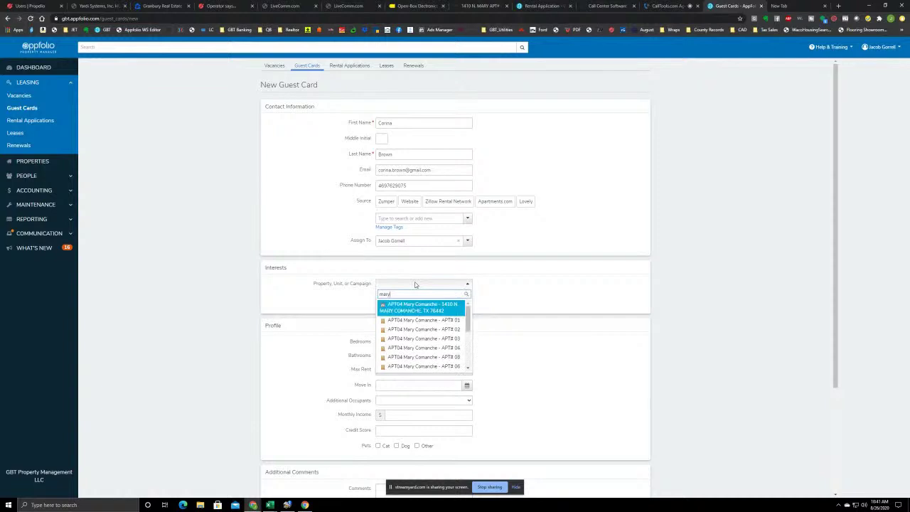
{"action": "scroll", "coordinate": [441, 346], "scroll_direction": "down", "scroll_amount": 3}
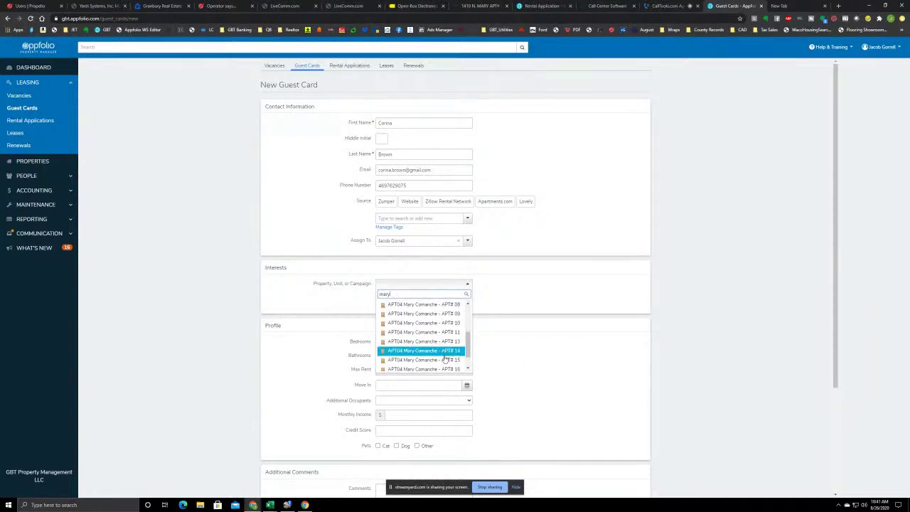
{"action": "left_click", "coordinate": [444, 359]}
{"action": "scroll", "coordinate": [526, 356], "scroll_direction": "down", "scroll_amount": 3}
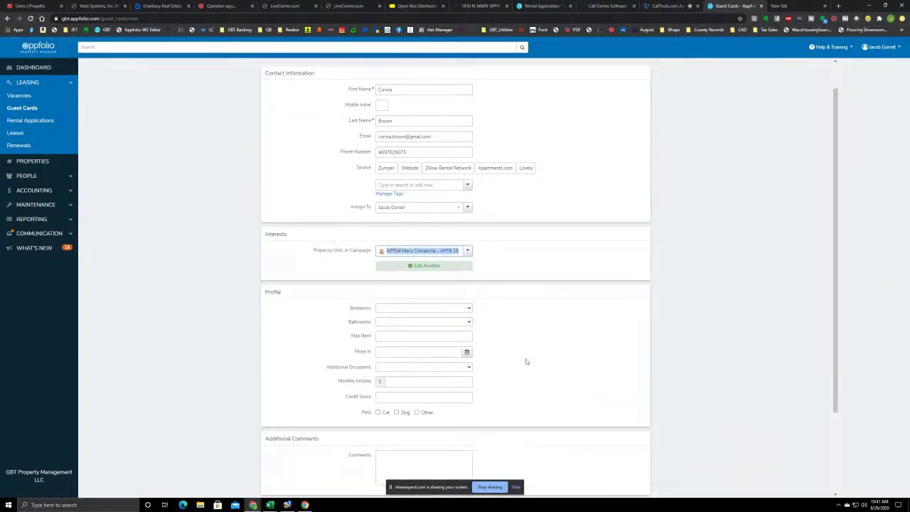
Save the new guest card and search 'mary' in a showing invitation's Unit field
{"action": "left_click", "coordinate": [270, 436]}
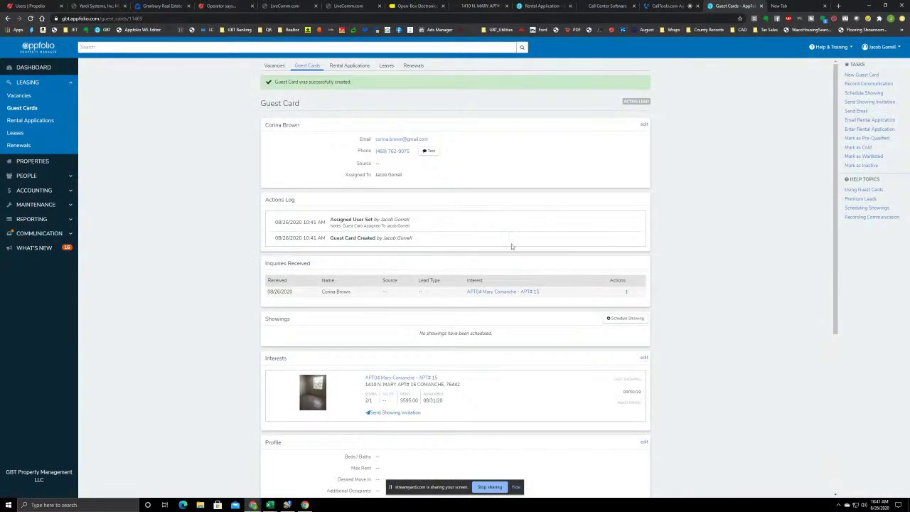
{"action": "left_click", "coordinate": [865, 103]}
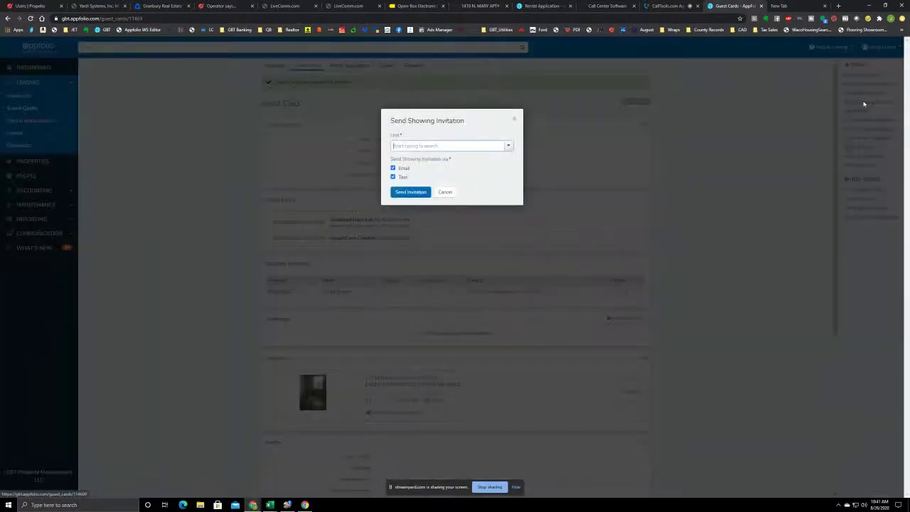
{"action": "left_click", "coordinate": [443, 146]}
{"action": "type", "text": "mary"}
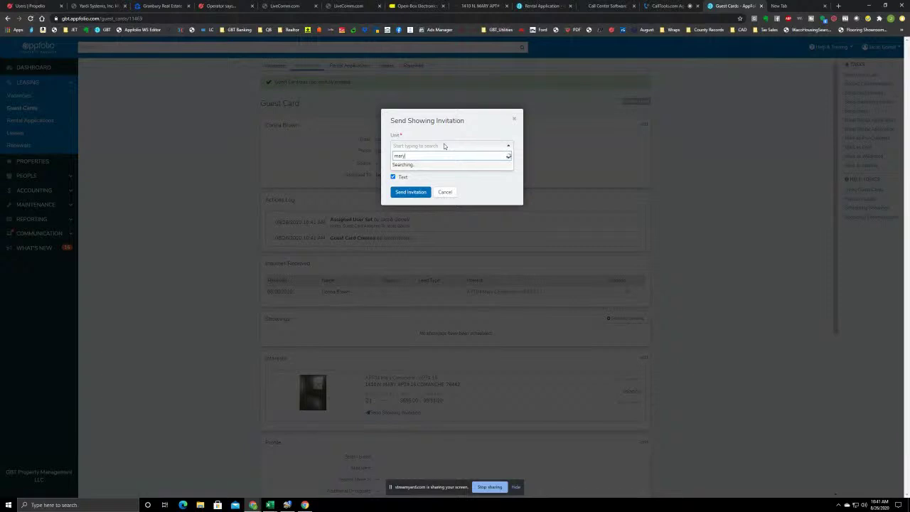
{"action": "scroll", "coordinate": [449, 186], "scroll_direction": "down", "scroll_amount": 3}
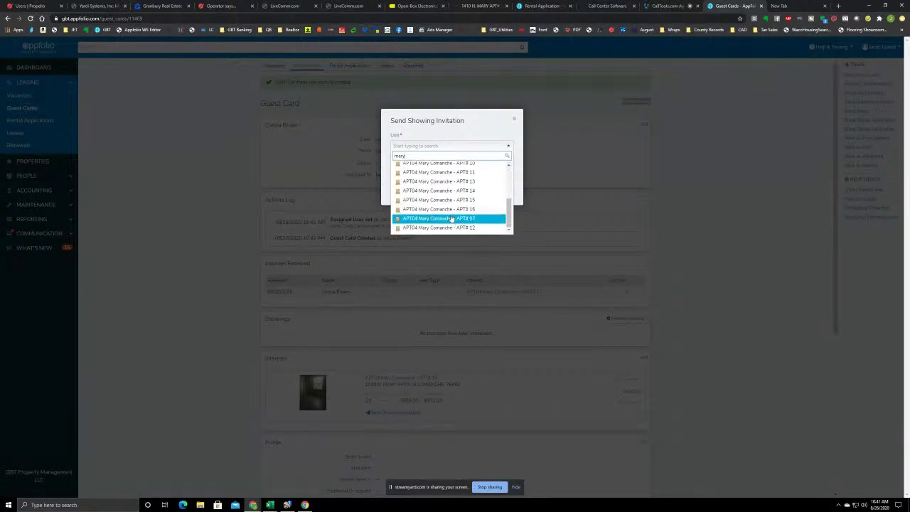
{"action": "left_click", "coordinate": [441, 198]}
{"action": "left_click", "coordinate": [413, 193]}
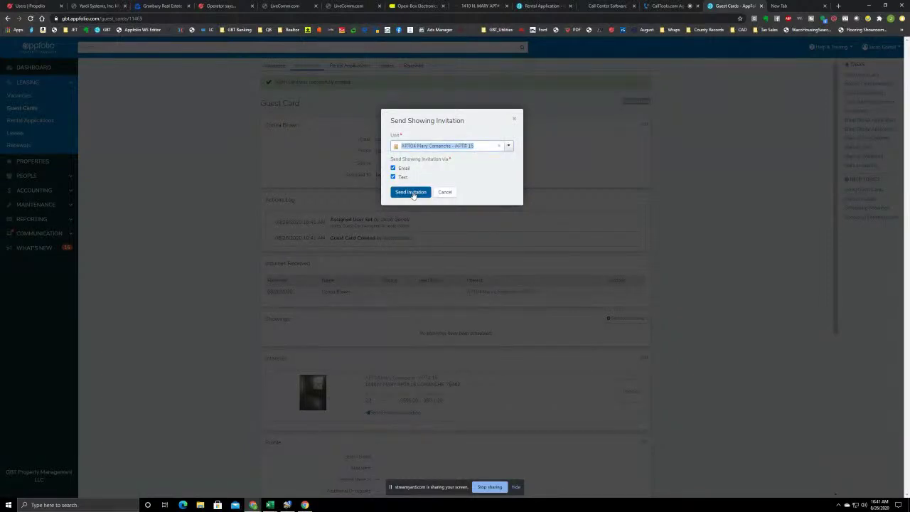
{"action": "left_click", "coordinate": [411, 192]}
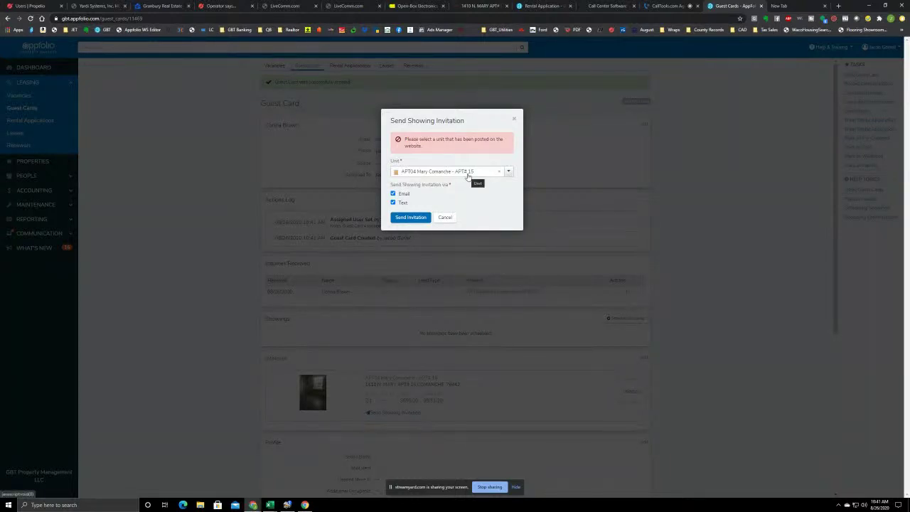
{"action": "left_click", "coordinate": [469, 174]}
Clear the rejected APT# 15 unit from the invitation's Unit field
{"action": "triple_click", "coordinate": [497, 172]}
{"action": "left_click", "coordinate": [496, 172]}
{"action": "triple_click", "coordinate": [484, 173]}
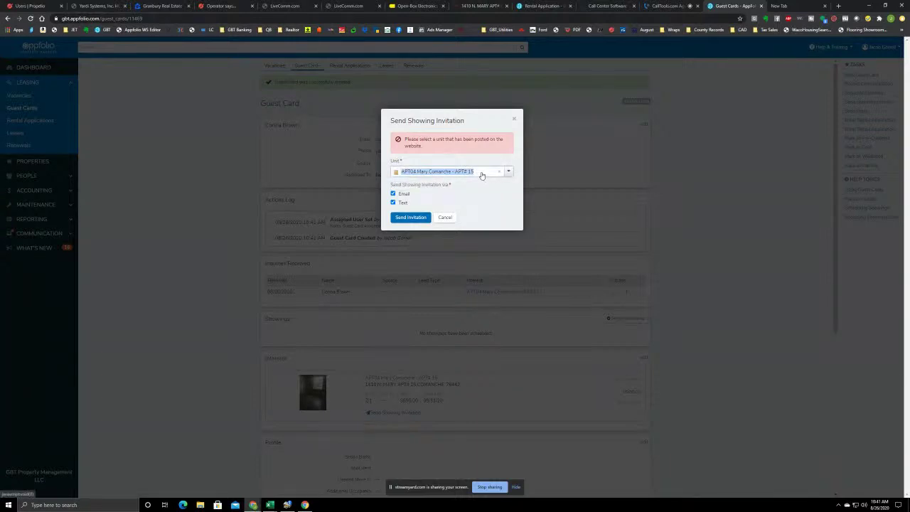
{"action": "left_click", "coordinate": [506, 174]}
{"action": "triple_click", "coordinate": [487, 174]}
{"action": "left_click", "coordinate": [508, 174]}
{"action": "triple_click", "coordinate": [472, 171]}
{"action": "key", "text": "BackSpace"}
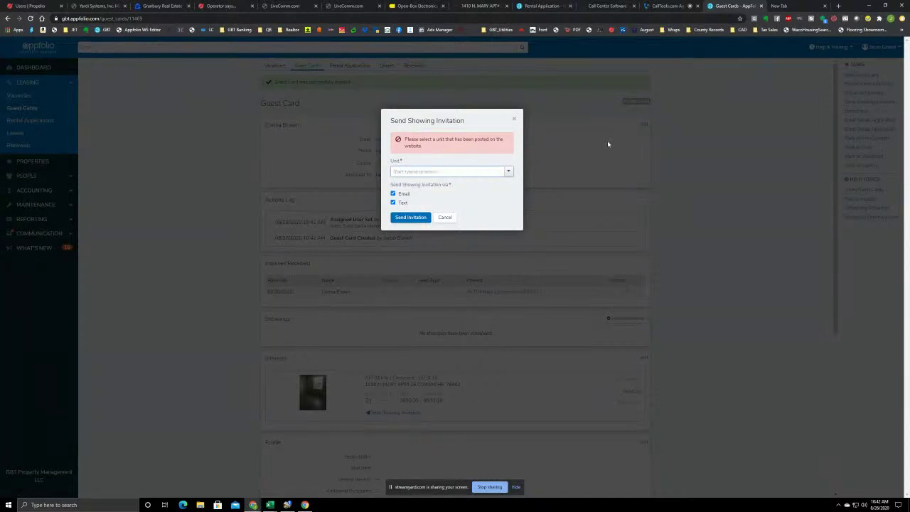
{"action": "type", "text": "mary"}
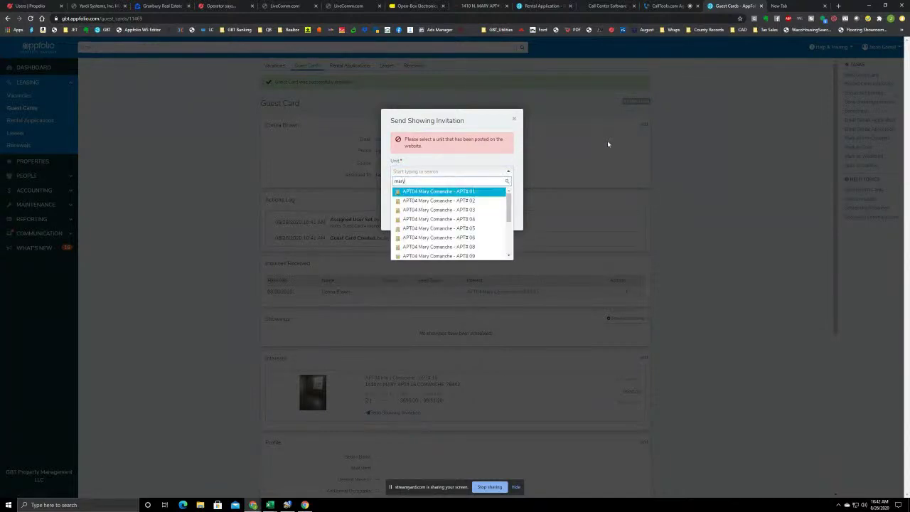
{"action": "left_click", "coordinate": [460, 229]}
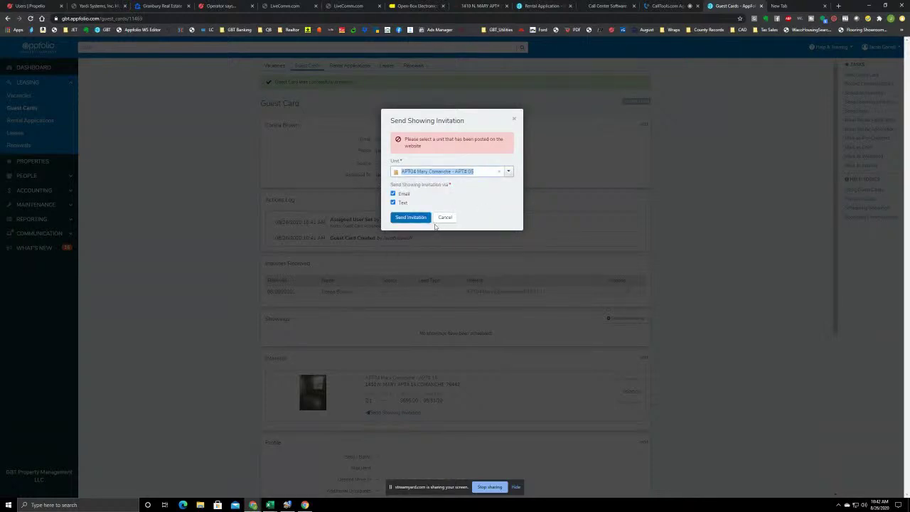
{"action": "left_click", "coordinate": [406, 218]}
{"action": "left_click", "coordinate": [406, 219]}
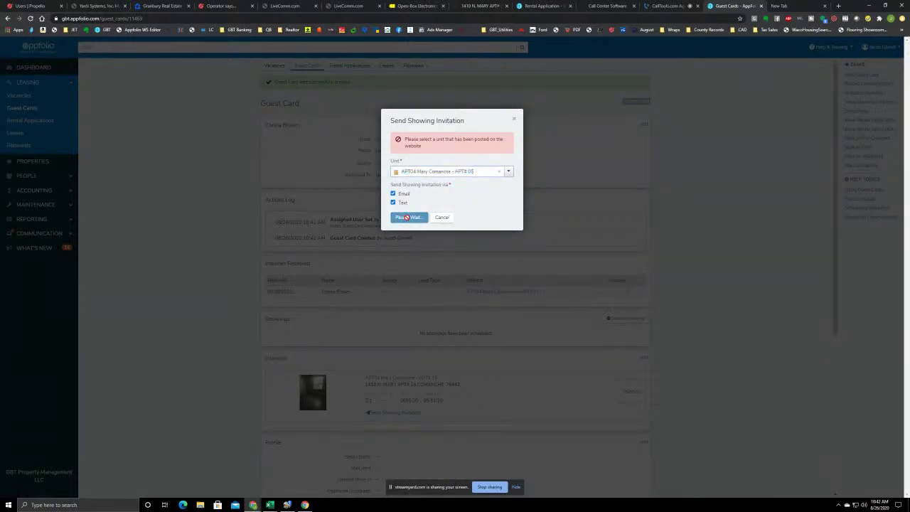
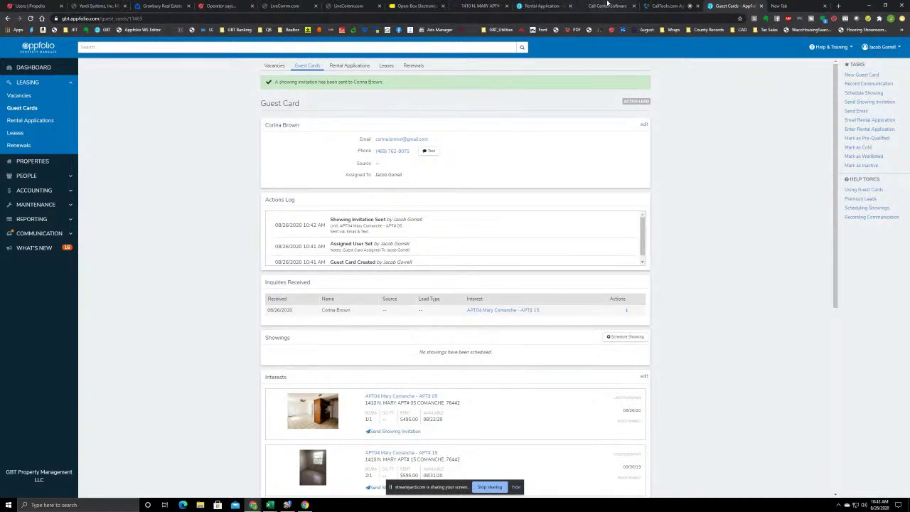
Switch between the saved guest card and CallTools, ending on the live predictive call
{"action": "left_click", "coordinate": [664, 5]}
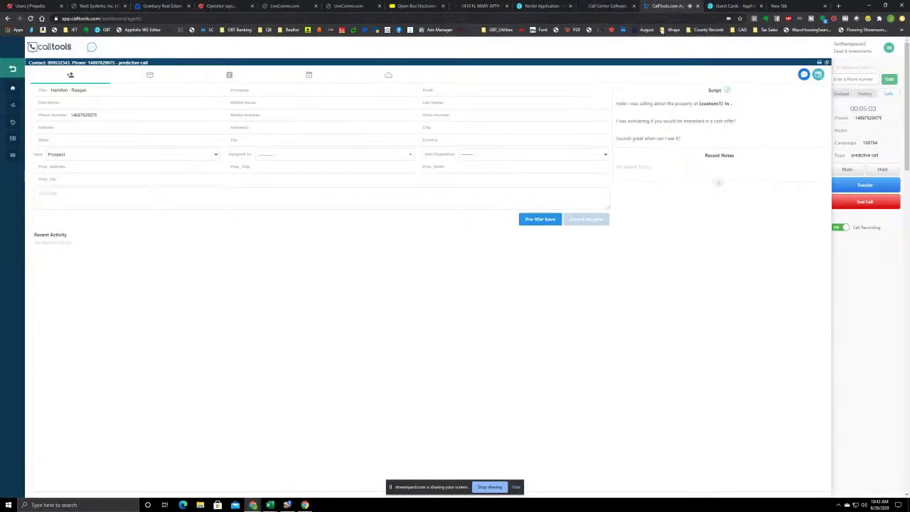
{"action": "left_click", "coordinate": [732, 6]}
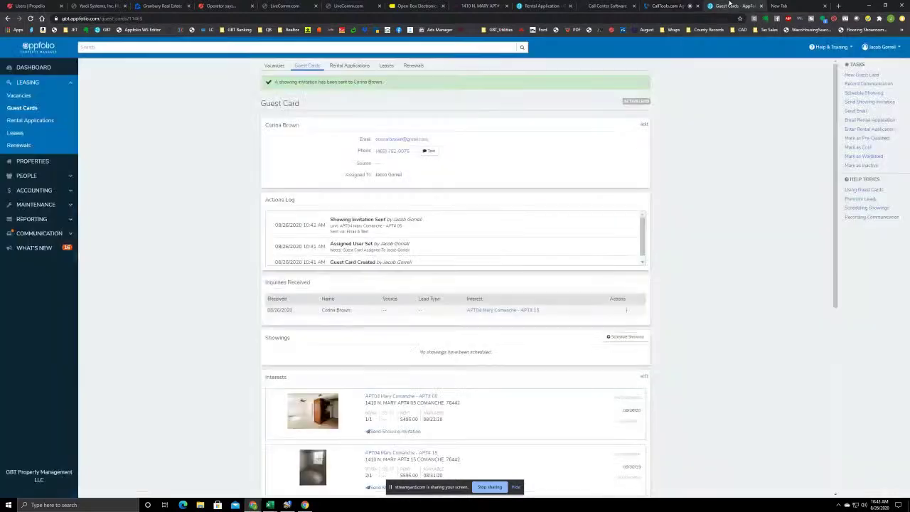
{"action": "left_click", "coordinate": [672, 5]}
{"action": "left_click", "coordinate": [736, 5]}
{"action": "left_click", "coordinate": [668, 5]}
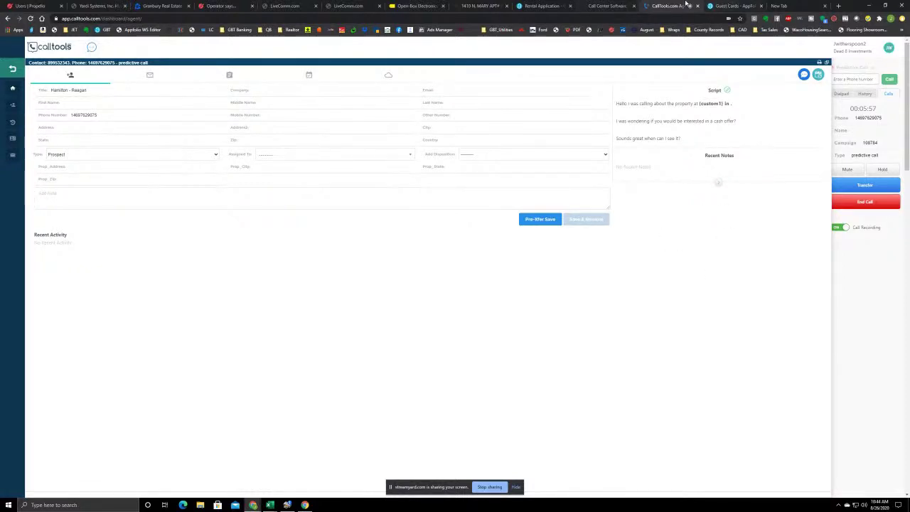
End the call, save a Sale Made disposition, and return to the AppFolio guest card
{"action": "left_click", "coordinate": [855, 203]}
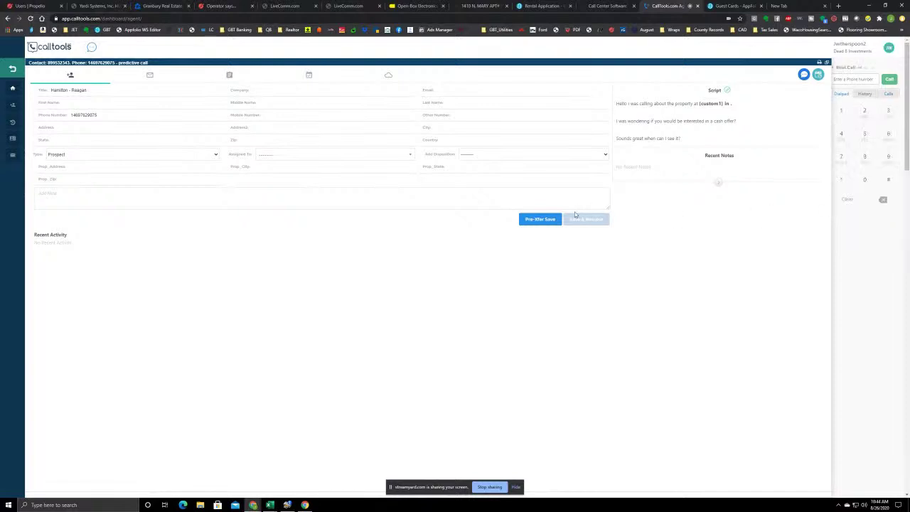
{"action": "left_click", "coordinate": [586, 220]}
{"action": "left_click", "coordinate": [446, 132]}
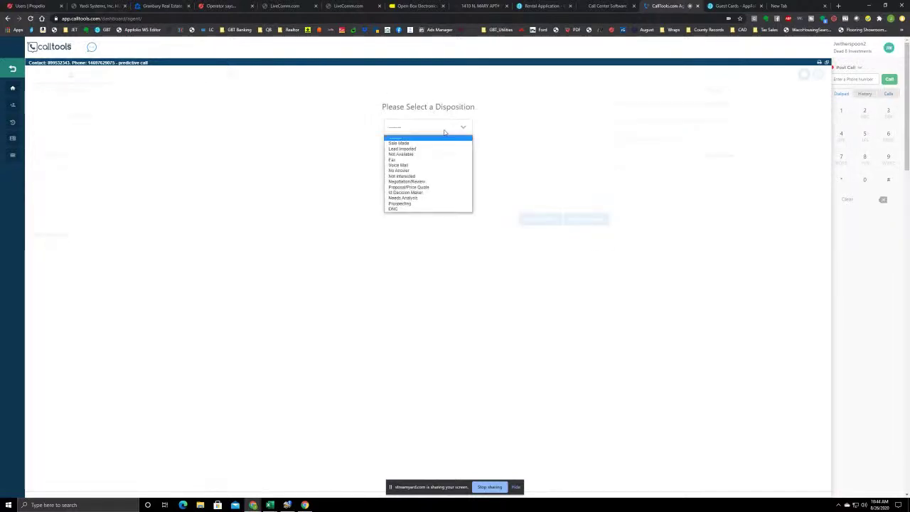
{"action": "left_click", "coordinate": [413, 146]}
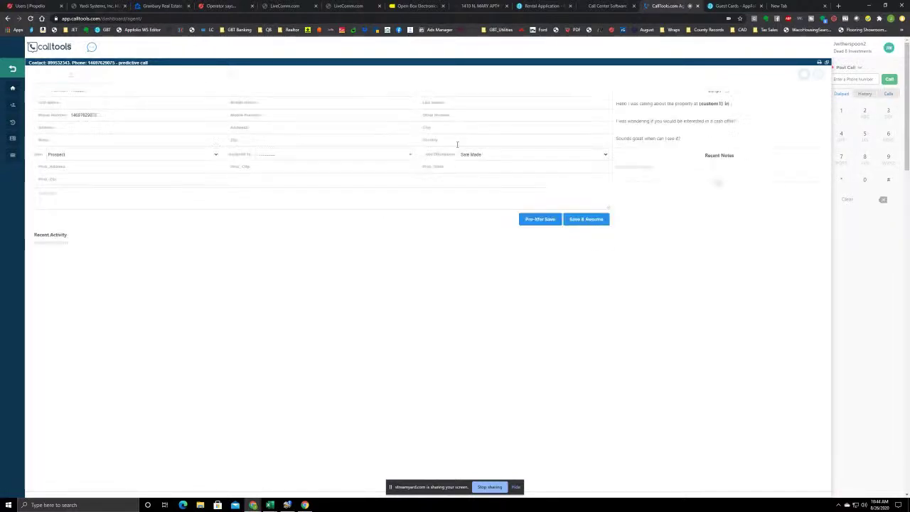
{"action": "left_click", "coordinate": [587, 219]}
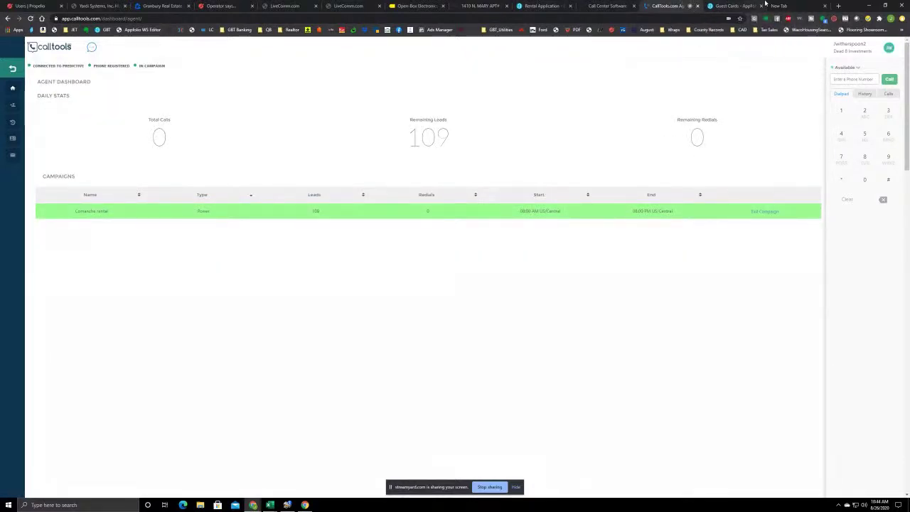
{"action": "left_click", "coordinate": [732, 5]}
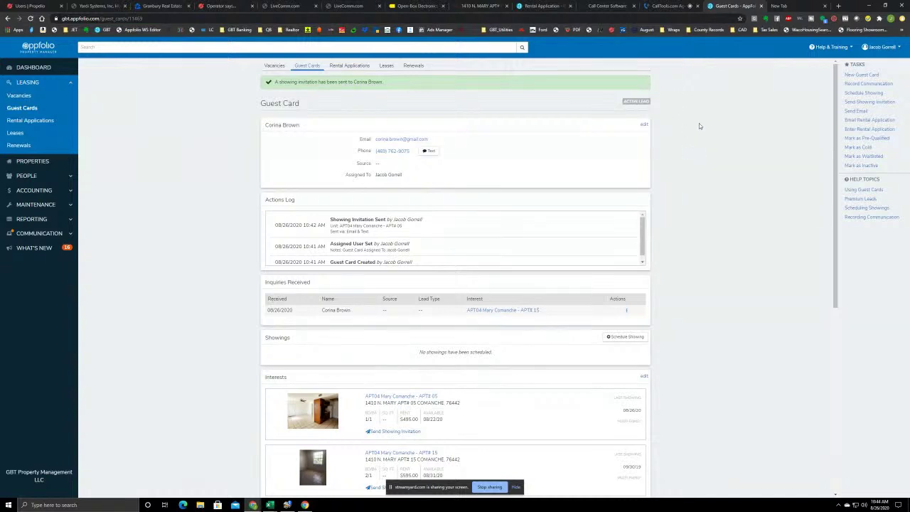
Start a new guest card from the Tasks panel
{"action": "left_click", "coordinate": [860, 75]}
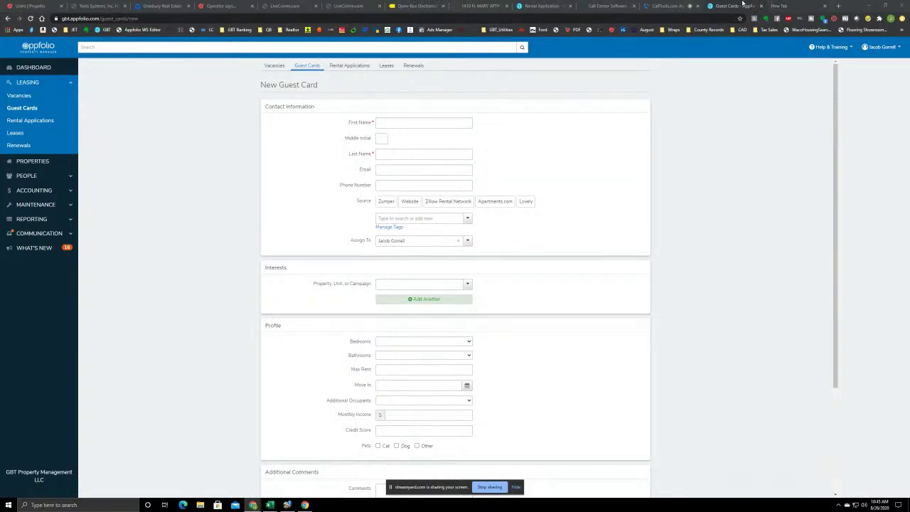
Save a Not Available disposition for the CallTools call, then return to the blank guest card
{"action": "left_click", "coordinate": [667, 6]}
{"action": "left_click", "coordinate": [455, 129]}
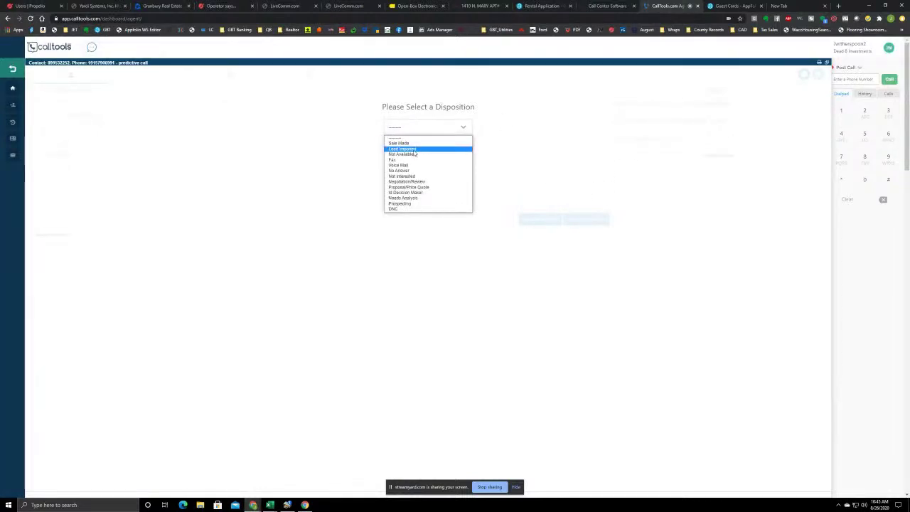
{"action": "left_click", "coordinate": [414, 153]}
{"action": "left_click", "coordinate": [589, 218]}
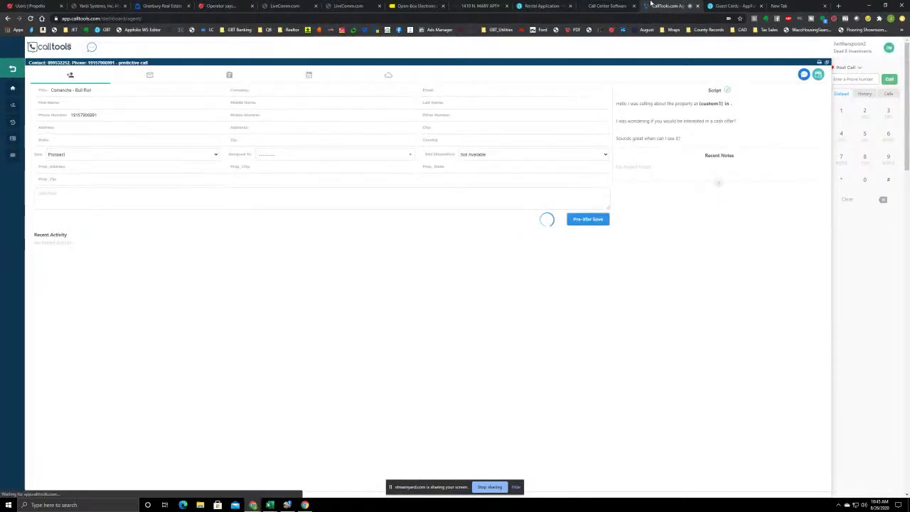
{"action": "left_click", "coordinate": [739, 6]}
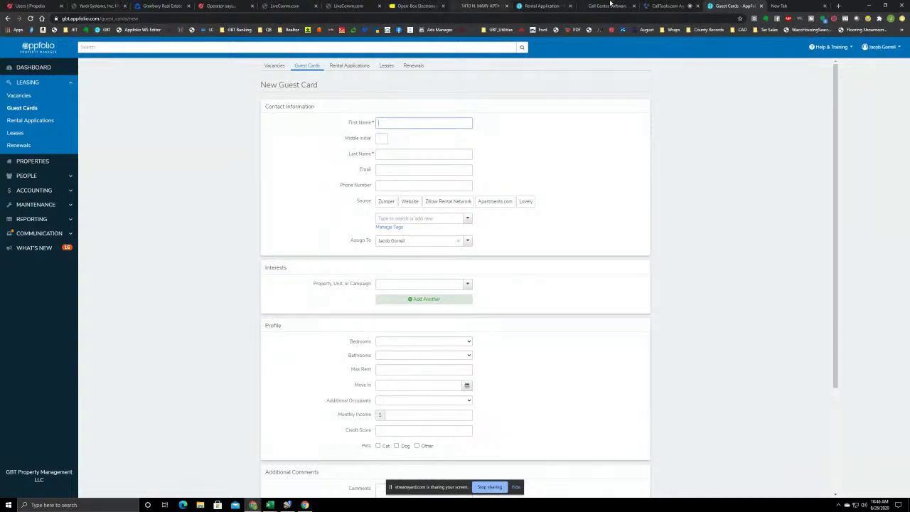
Switch to CallTools to view the new predictive call from the Comanche rental campaign
{"action": "left_click", "coordinate": [667, 5]}
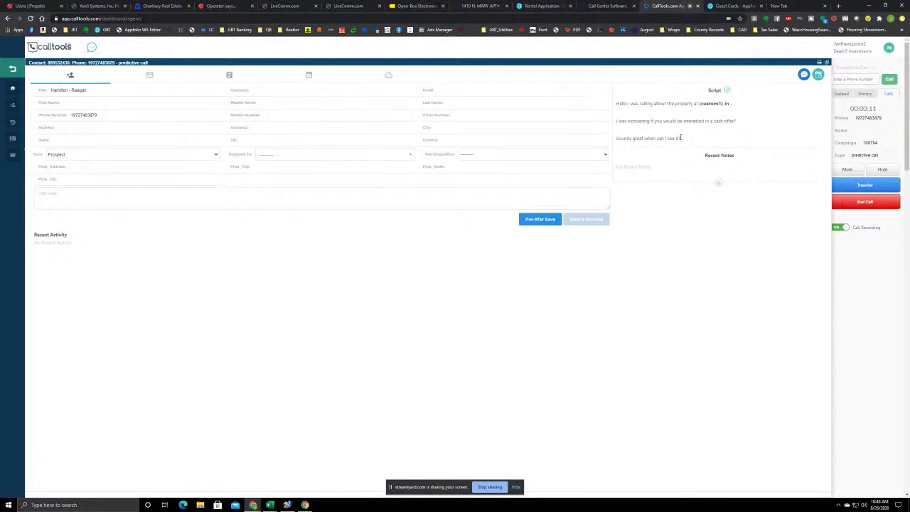
Return to the blank New Guest Card form in AppFolio
{"action": "left_click", "coordinate": [737, 7]}
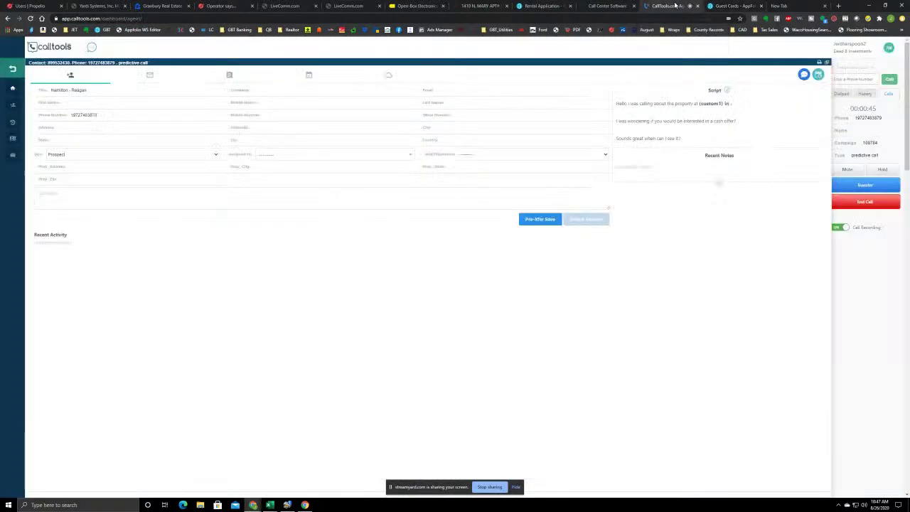
{"action": "left_click", "coordinate": [673, 6]}
{"action": "left_click", "coordinate": [732, 6]}
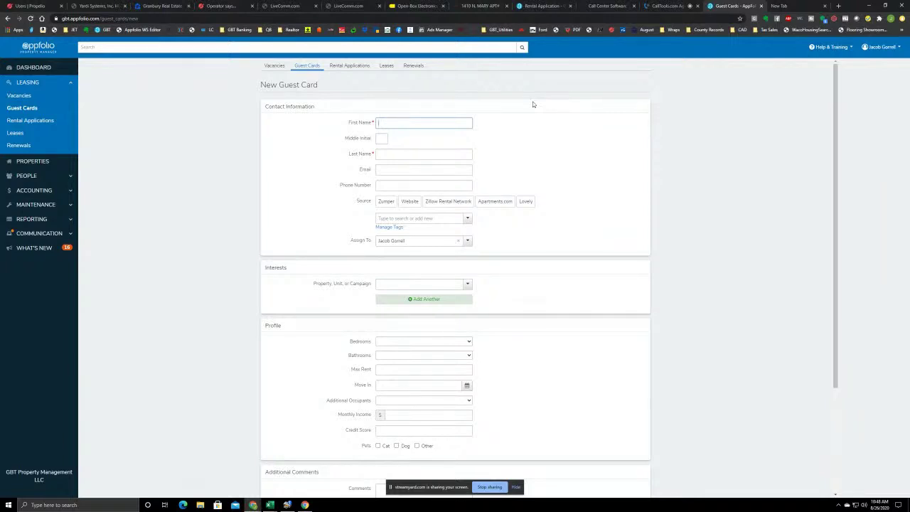
Enter the caller's first name, last name, e-mail address and phone number on the guest card
{"action": "key", "text": "Tab"}
{"action": "key", "text": "Tab"}
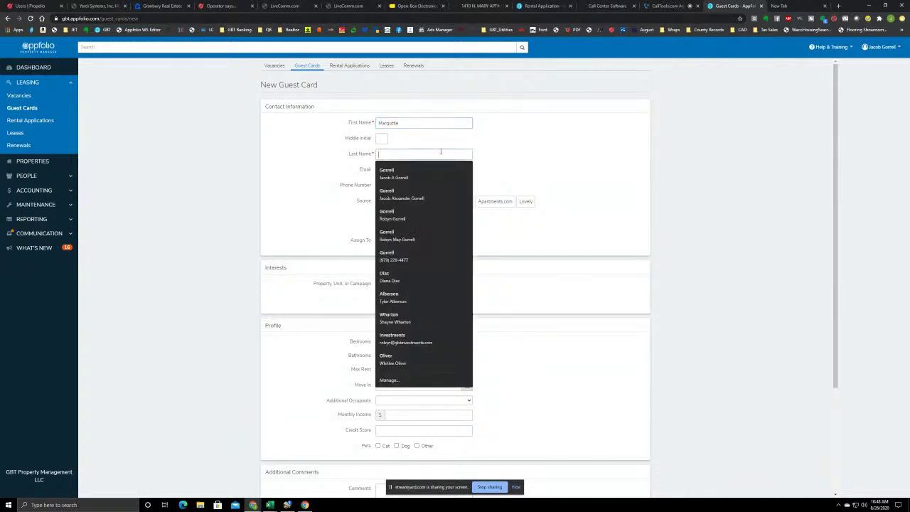
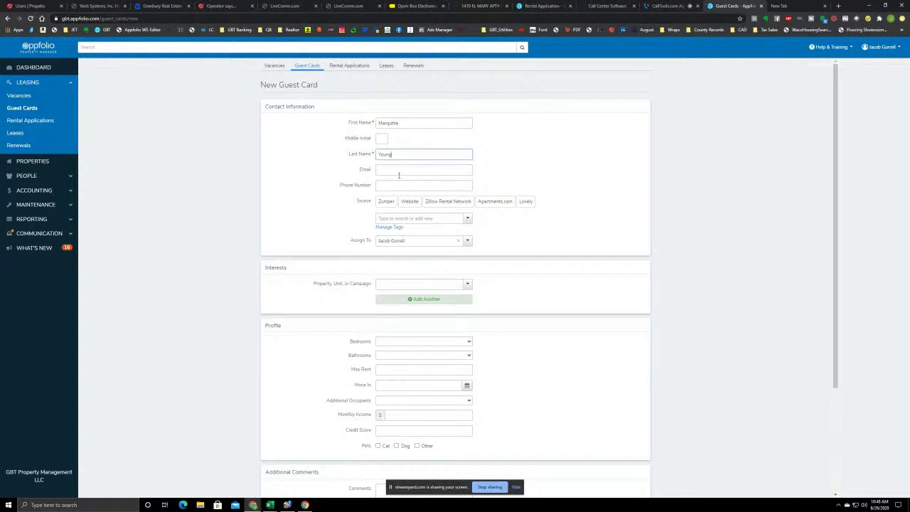
{"action": "left_click", "coordinate": [398, 172]}
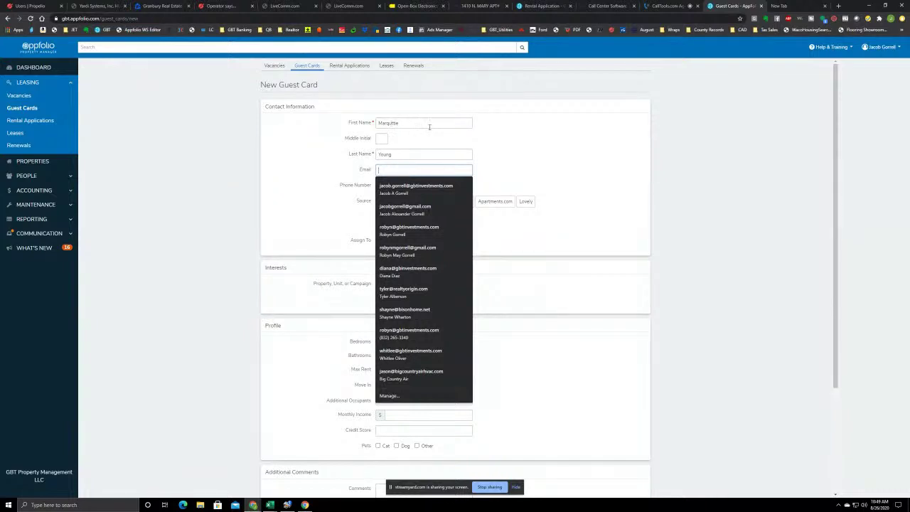
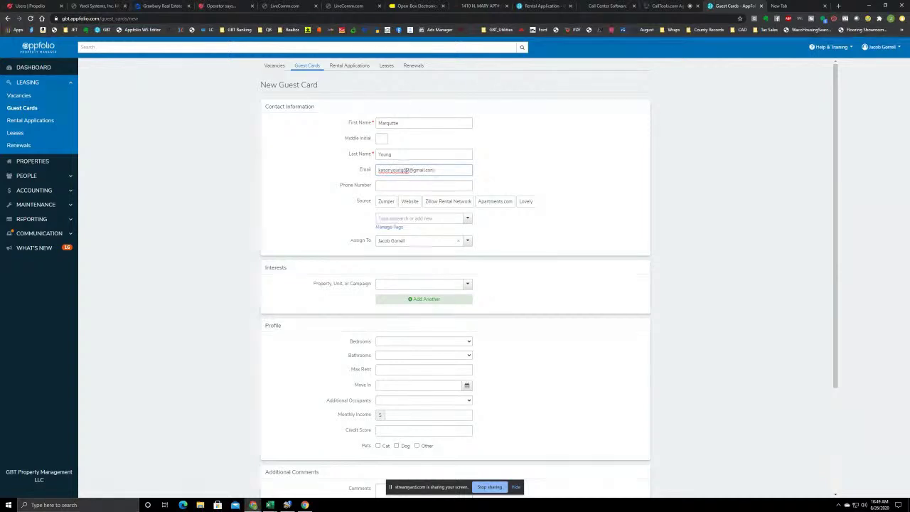
{"action": "left_click", "coordinate": [430, 183]}
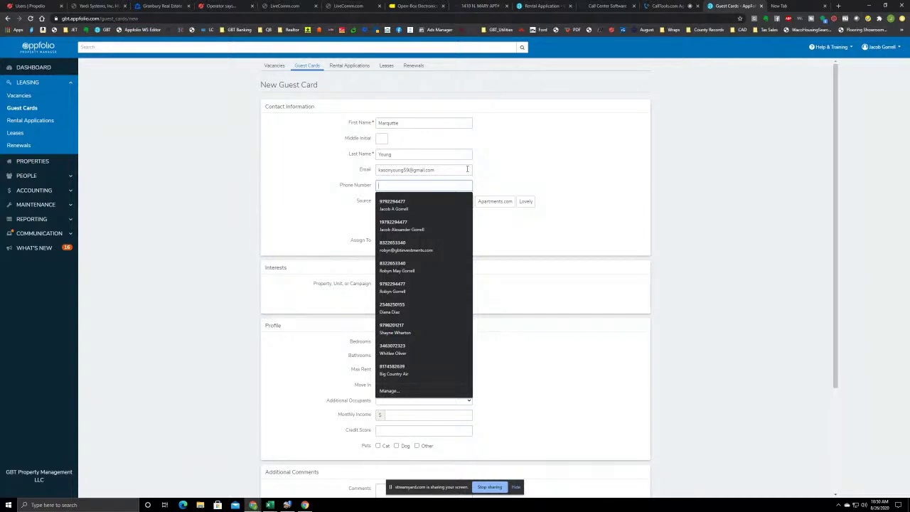
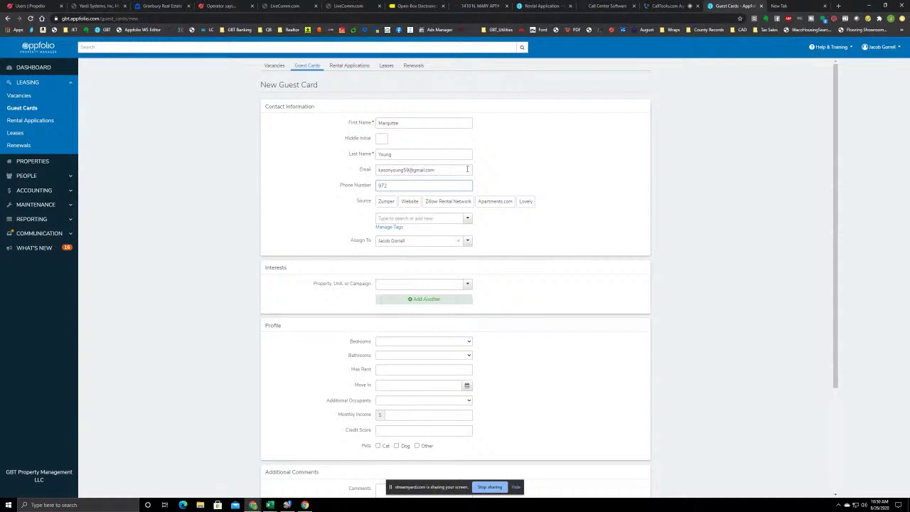
{"action": "left_click", "coordinate": [401, 285]}
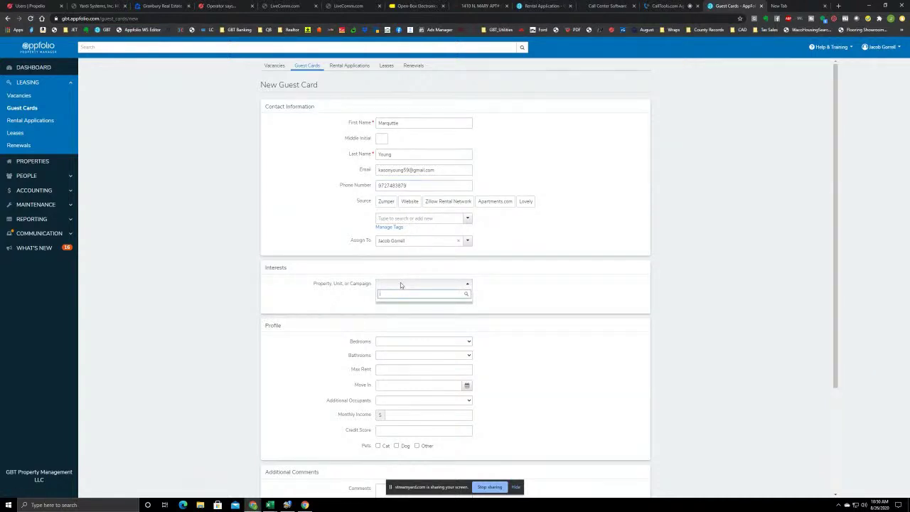
{"action": "type", "text": "hamilt"}
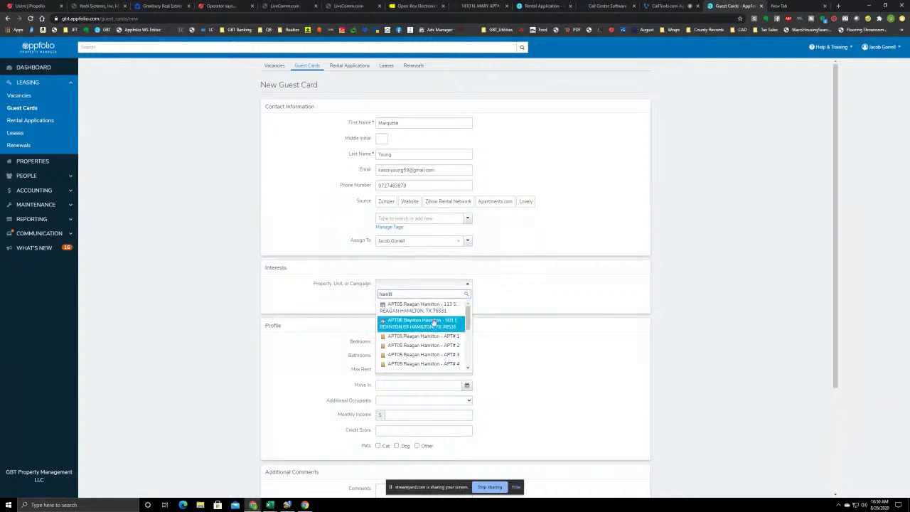
{"action": "left_click", "coordinate": [429, 335]}
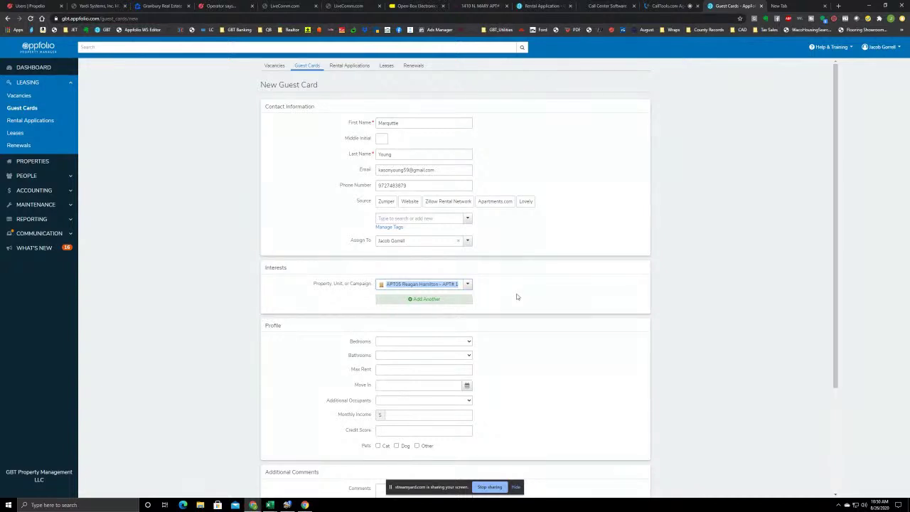
{"action": "scroll", "coordinate": [526, 285], "scroll_direction": "down", "scroll_amount": 1}
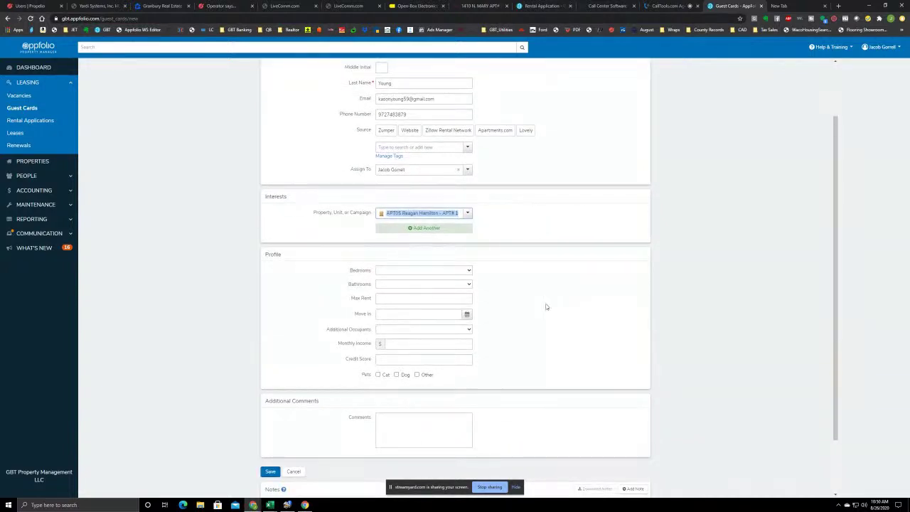
{"action": "scroll", "coordinate": [518, 304], "scroll_direction": "up", "scroll_amount": 1}
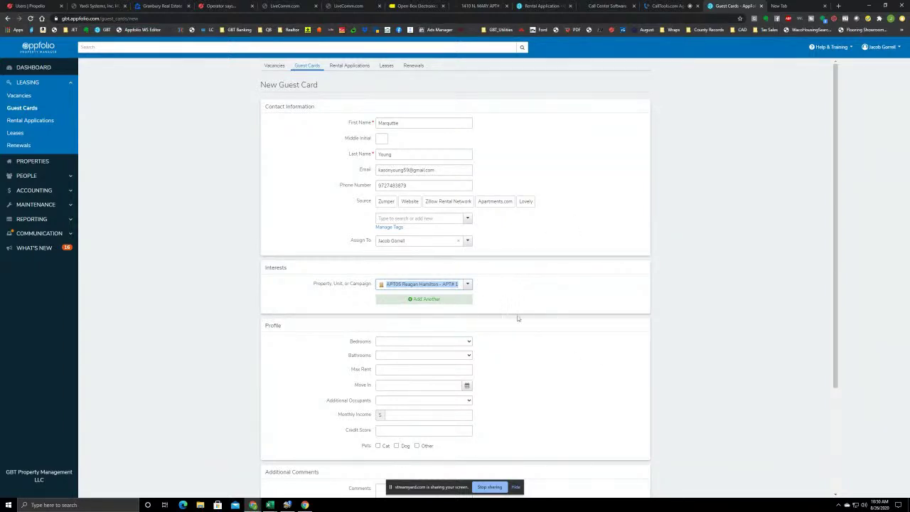
{"action": "scroll", "coordinate": [519, 301], "scroll_direction": "down", "scroll_amount": 1}
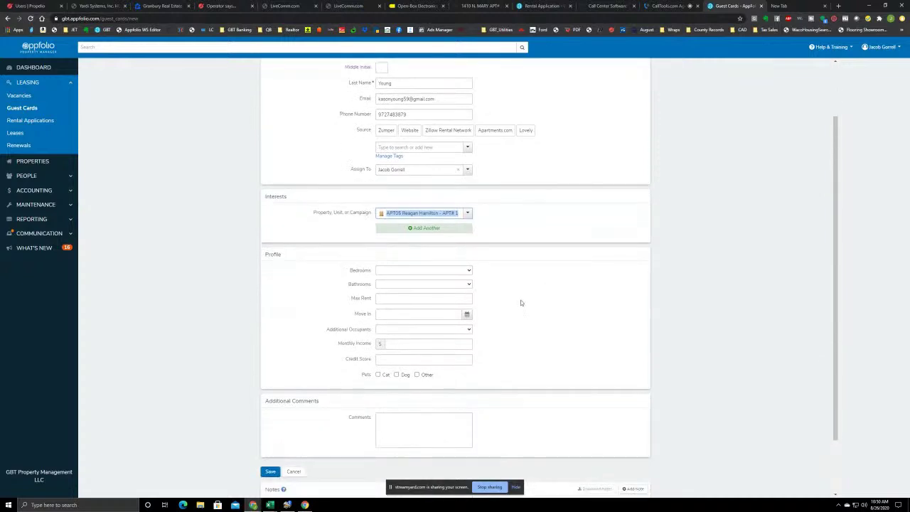
{"action": "left_click", "coordinate": [270, 473]}
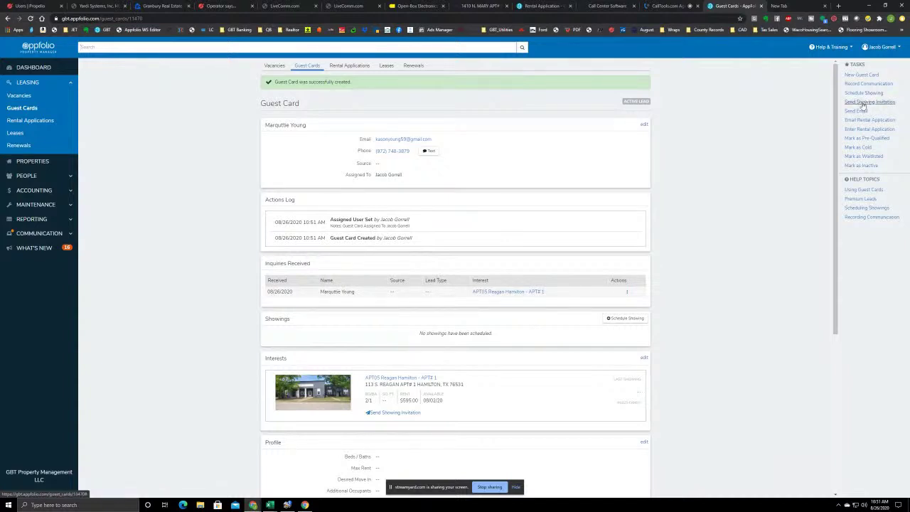
{"action": "left_click", "coordinate": [862, 103]}
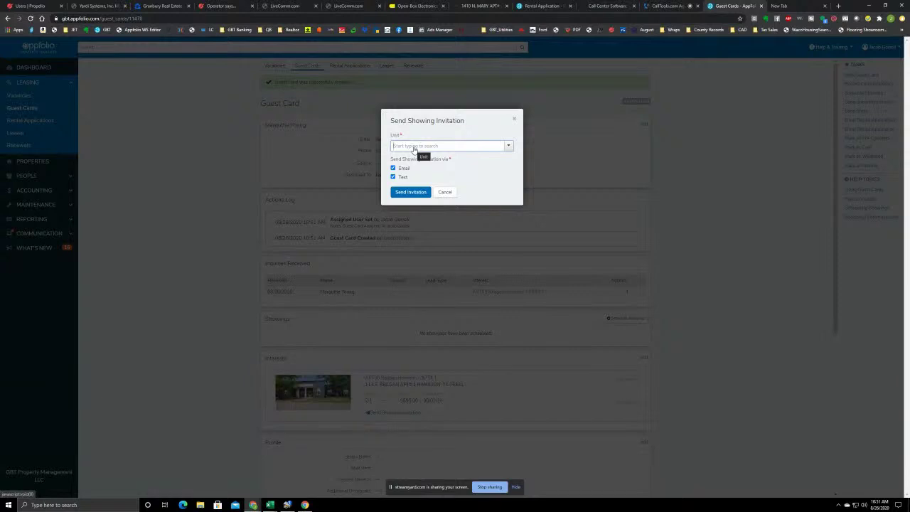
{"action": "left_click", "coordinate": [413, 146]}
{"action": "type", "text": "h"}
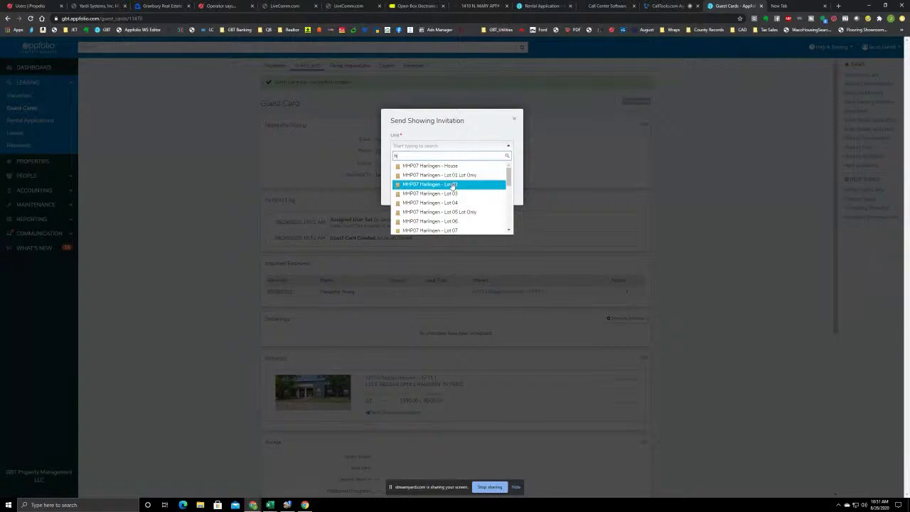
{"action": "type", "text": "ami"}
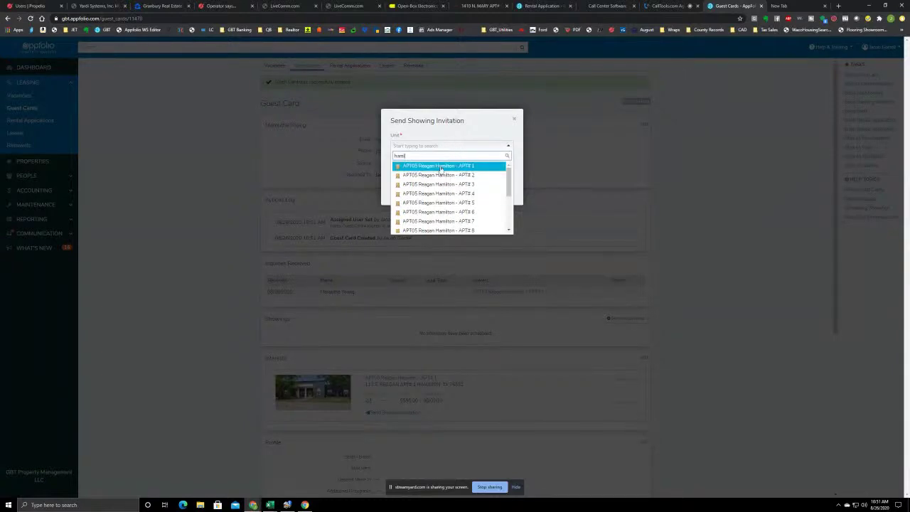
{"action": "left_click", "coordinate": [441, 165]}
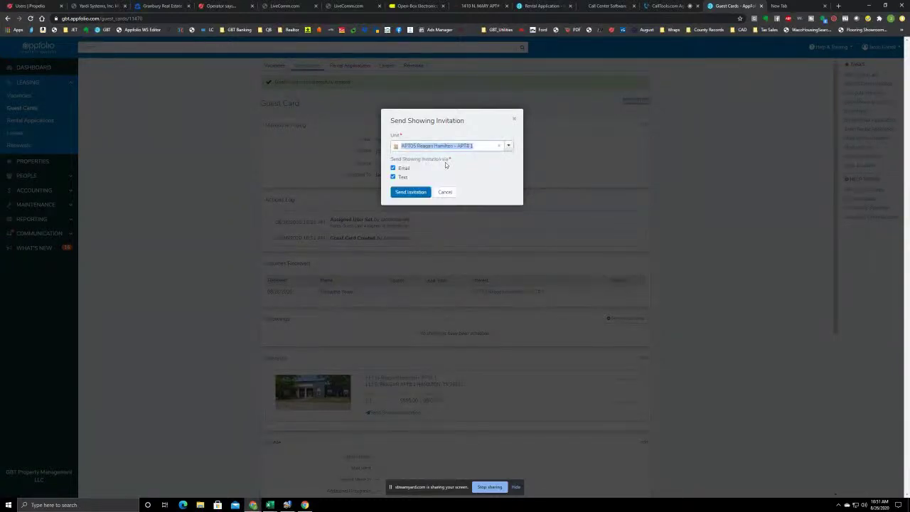
{"action": "left_click", "coordinate": [403, 192]}
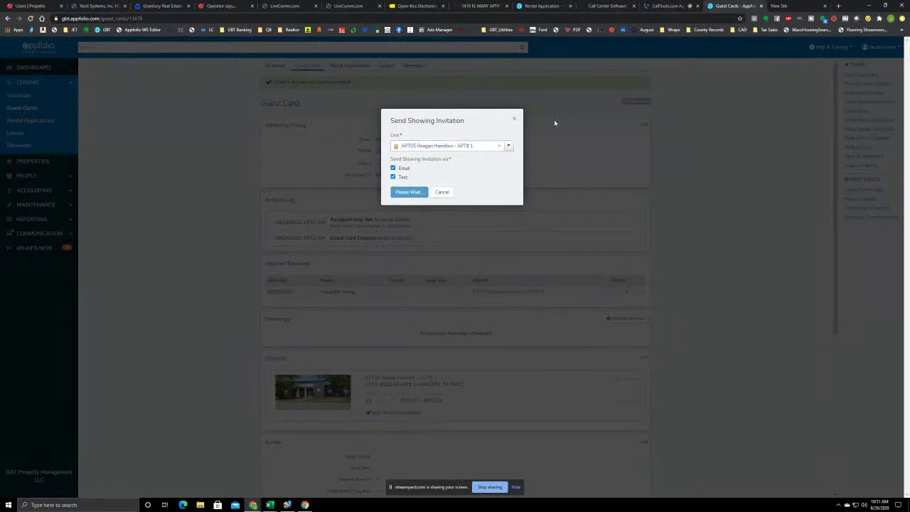
{"action": "scroll", "coordinate": [501, 187], "scroll_direction": "down", "scroll_amount": 2}
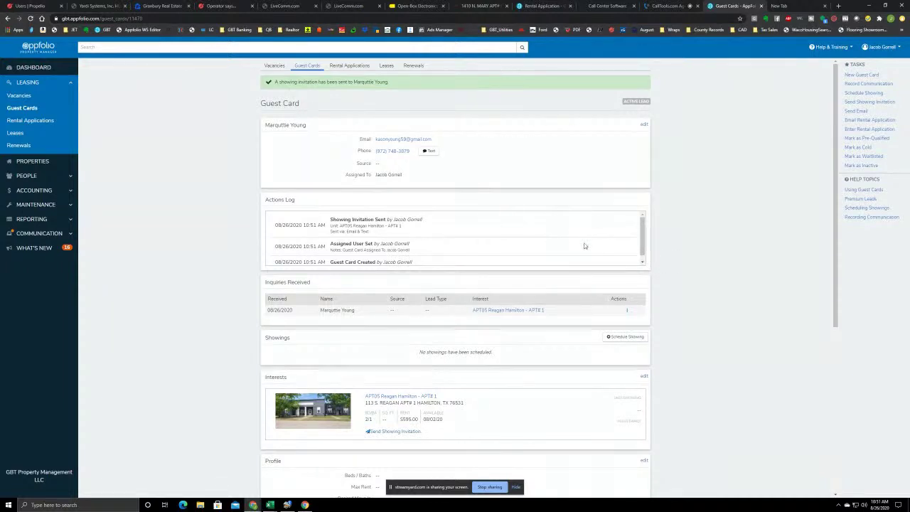
{"action": "scroll", "coordinate": [583, 233], "scroll_direction": "down", "scroll_amount": 1}
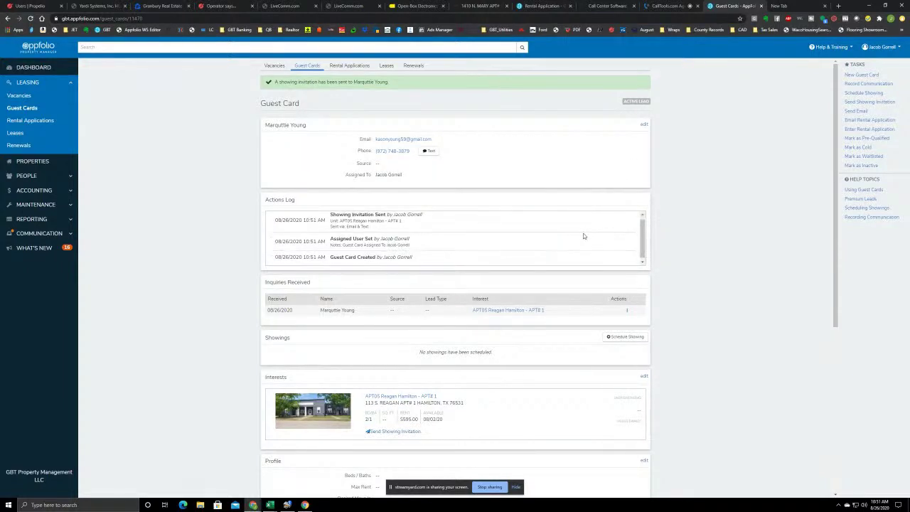
{"action": "scroll", "coordinate": [709, 291], "scroll_direction": "down", "scroll_amount": 5}
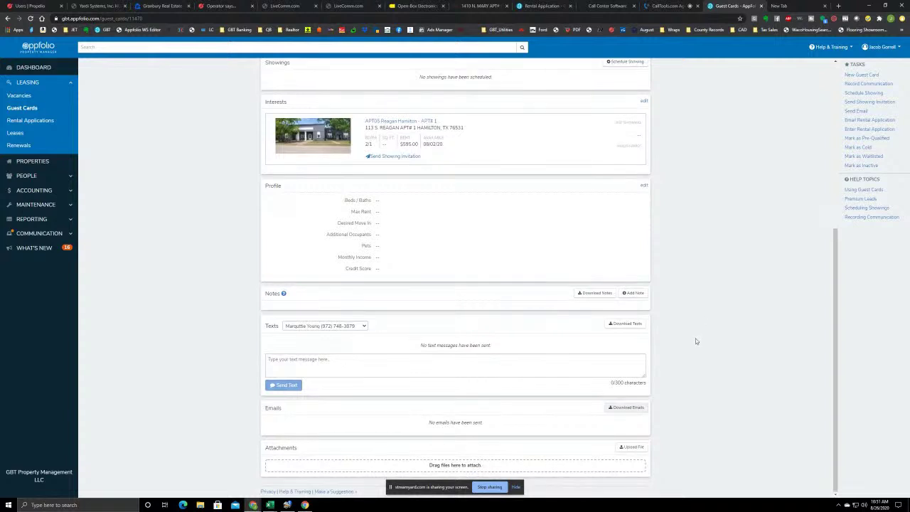
{"action": "scroll", "coordinate": [658, 283], "scroll_direction": "up", "scroll_amount": 5}
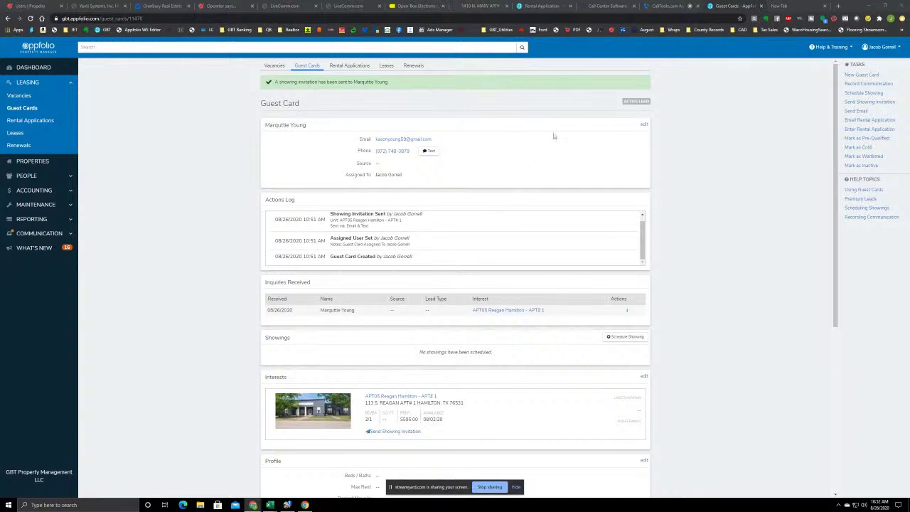
Start another blank guest card, then switch to the connected call in CallTools
{"action": "left_click", "coordinate": [857, 75]}
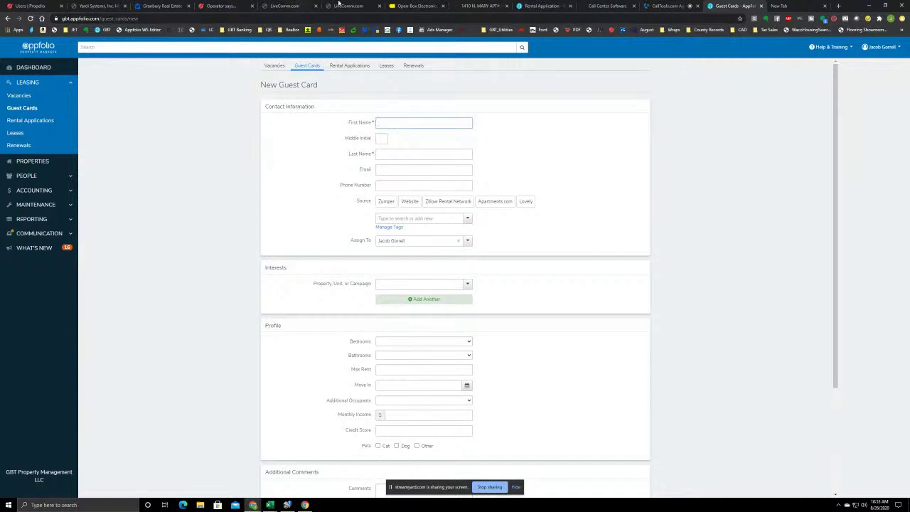
{"action": "left_click", "coordinate": [665, 6]}
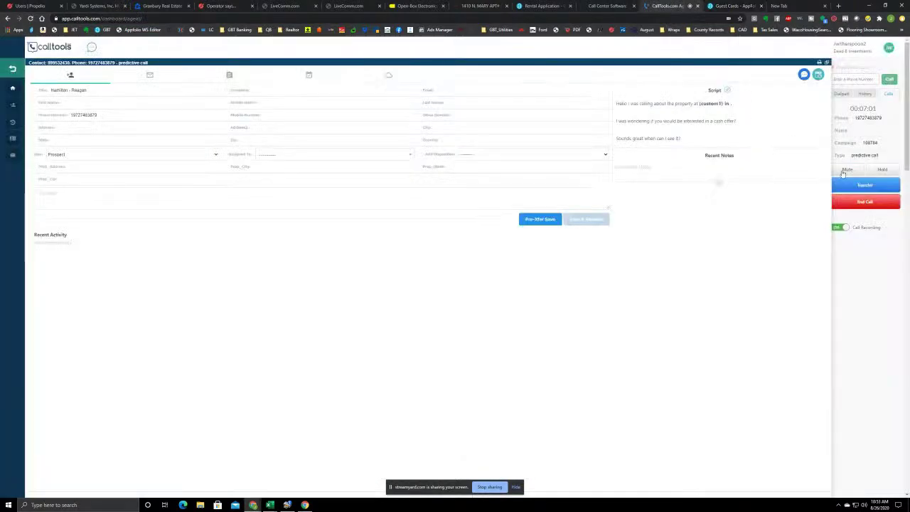
End the CallTools call, record its disposition as Sale Made, and resume calling
{"action": "left_click", "coordinate": [865, 203]}
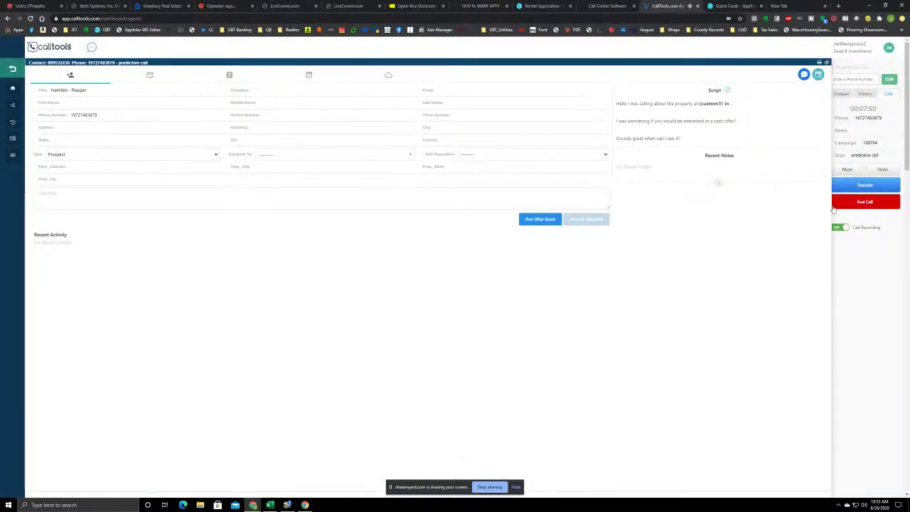
{"action": "left_click", "coordinate": [427, 126]}
{"action": "left_click", "coordinate": [400, 142]}
{"action": "left_click", "coordinate": [594, 220]}
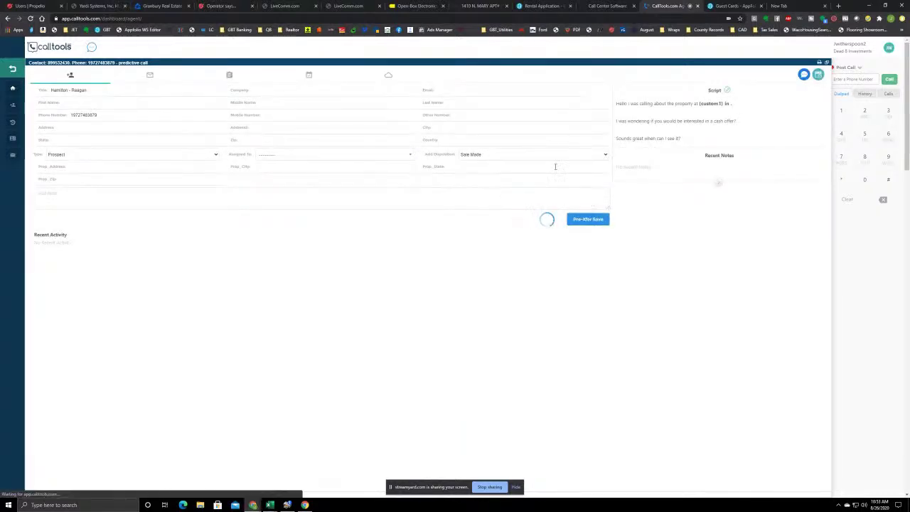